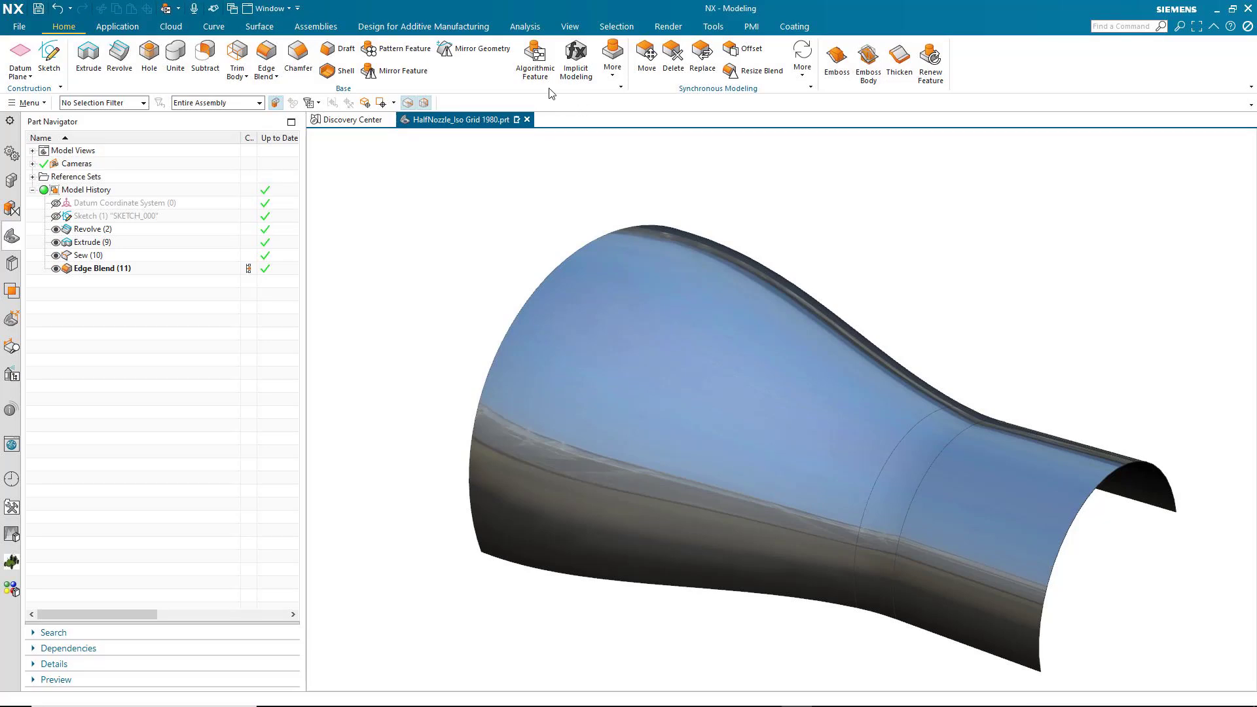
Start a new algorithmic feature rule and add a Hexagonal Cell node to the canvas.
left_click(535, 65)
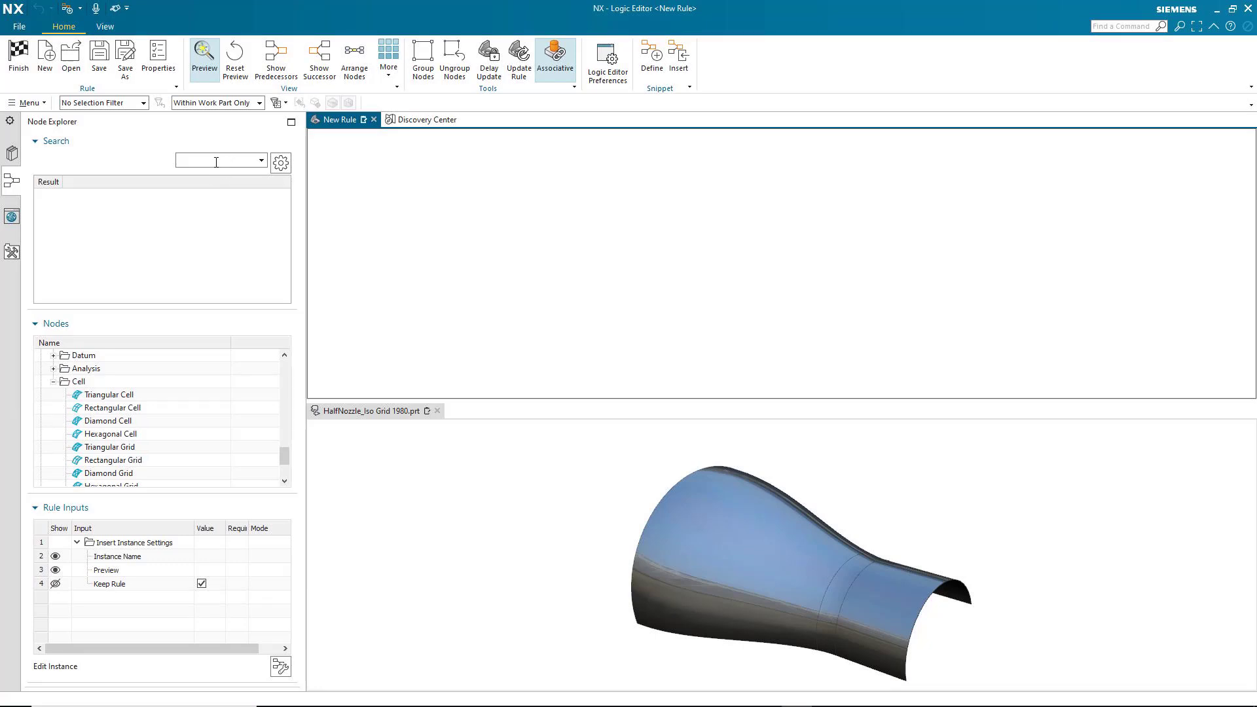
left_click(216, 161)
type("hex")
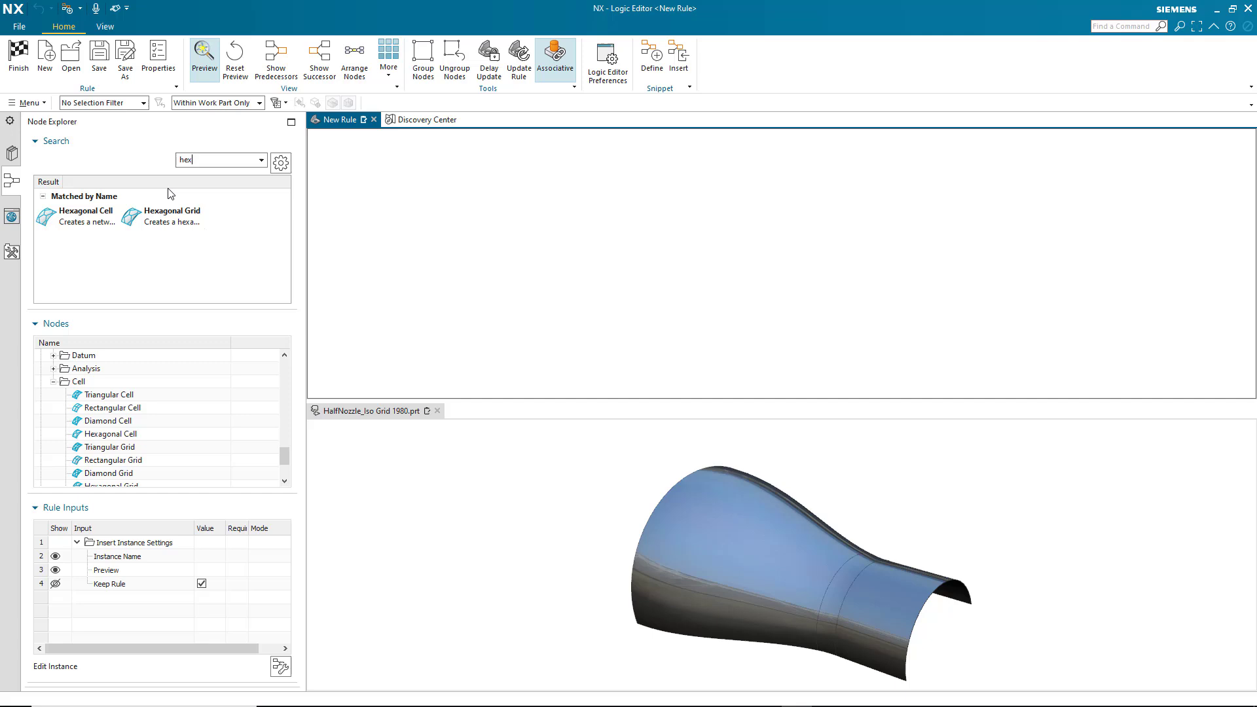
left_click_drag(85, 216, 539, 242)
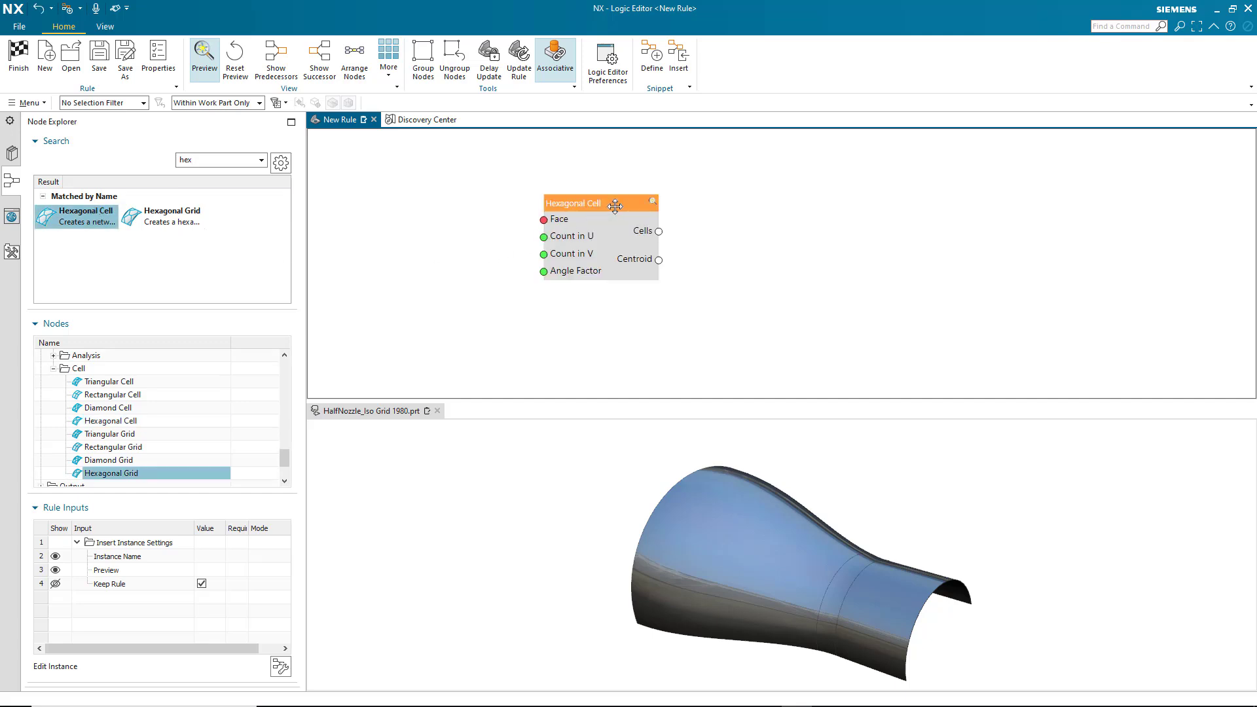
left_click_drag(614, 208, 736, 211)
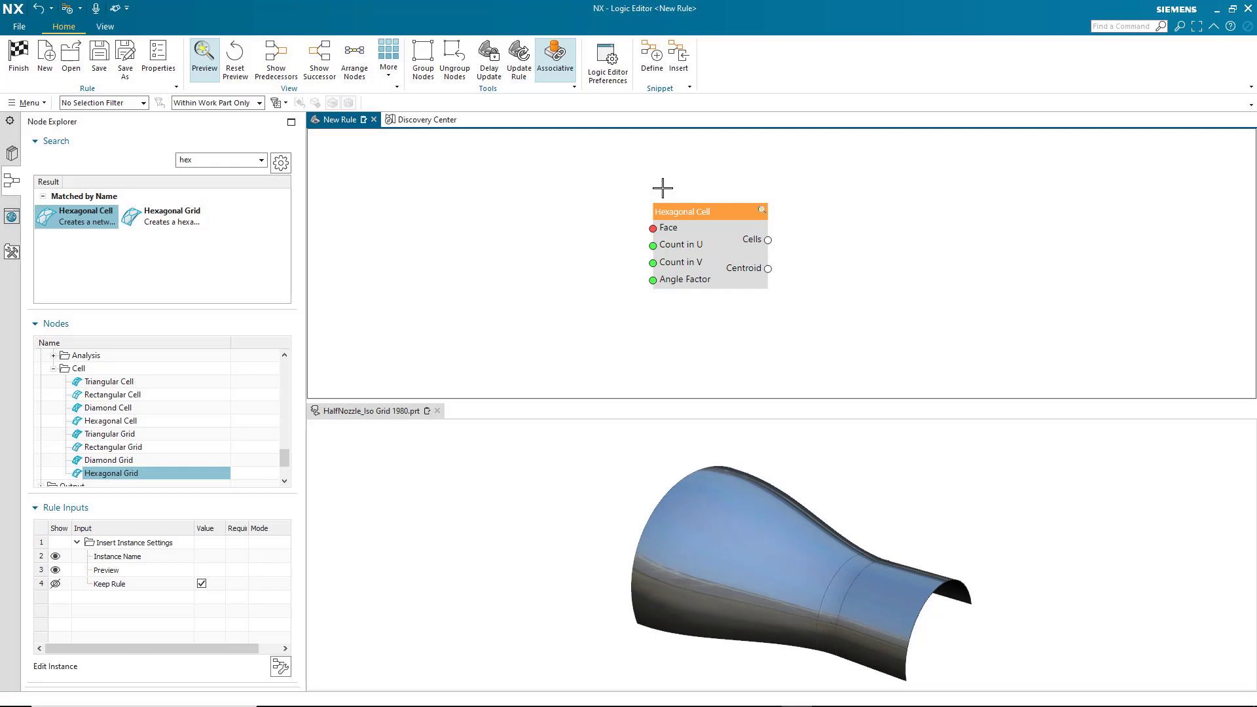
Add a predicted Select Face node to the Hexagonal Cell's Face input and place it well clear of that node.
right_click(654, 228)
mouse_move(694, 282)
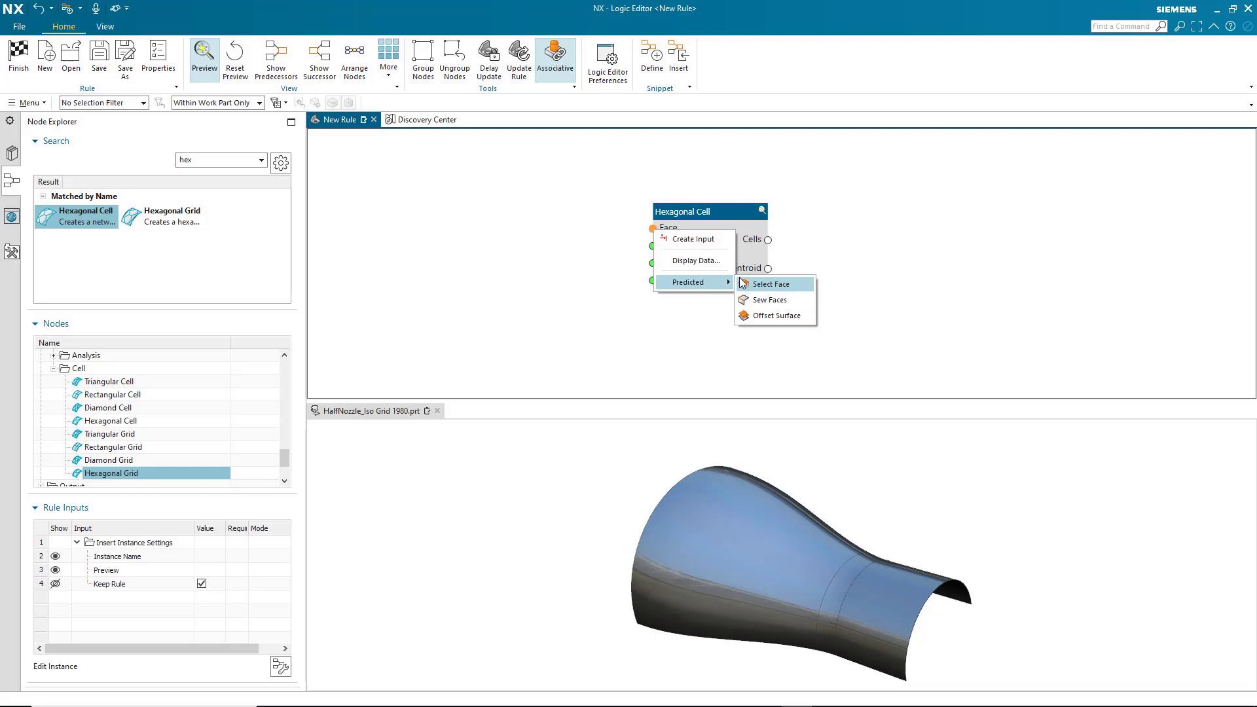
left_click(752, 284)
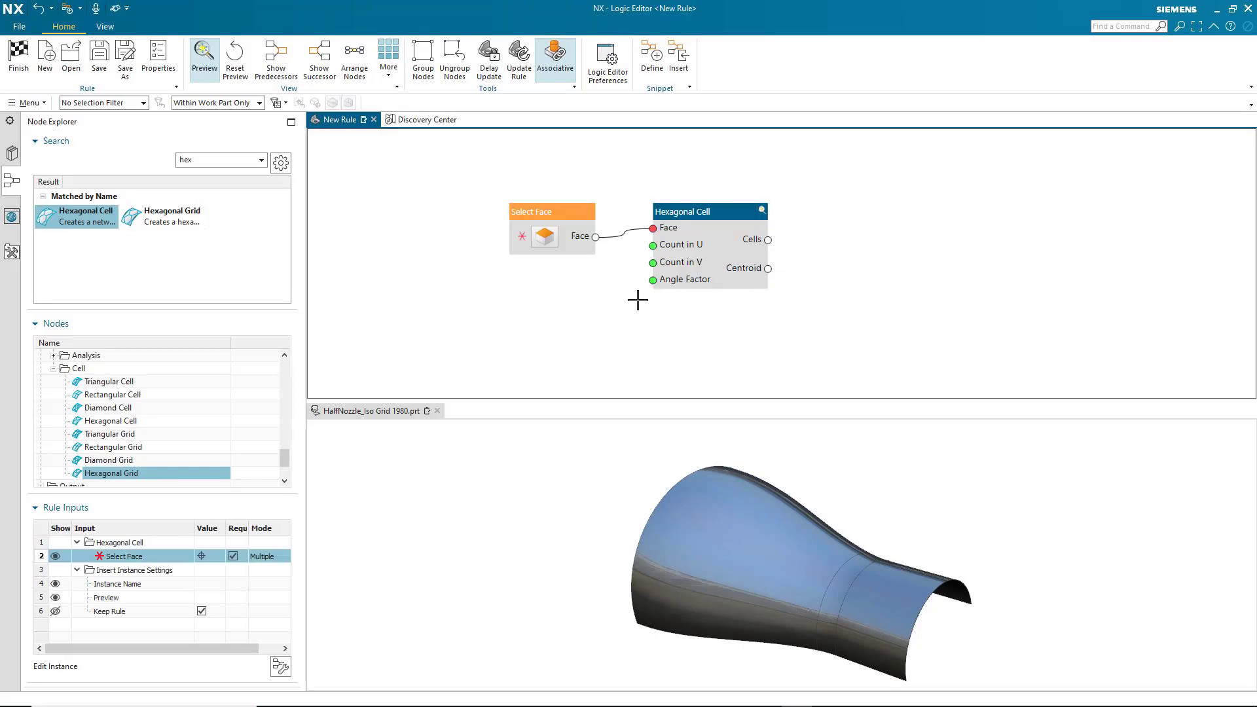
left_click_drag(562, 214, 418, 211)
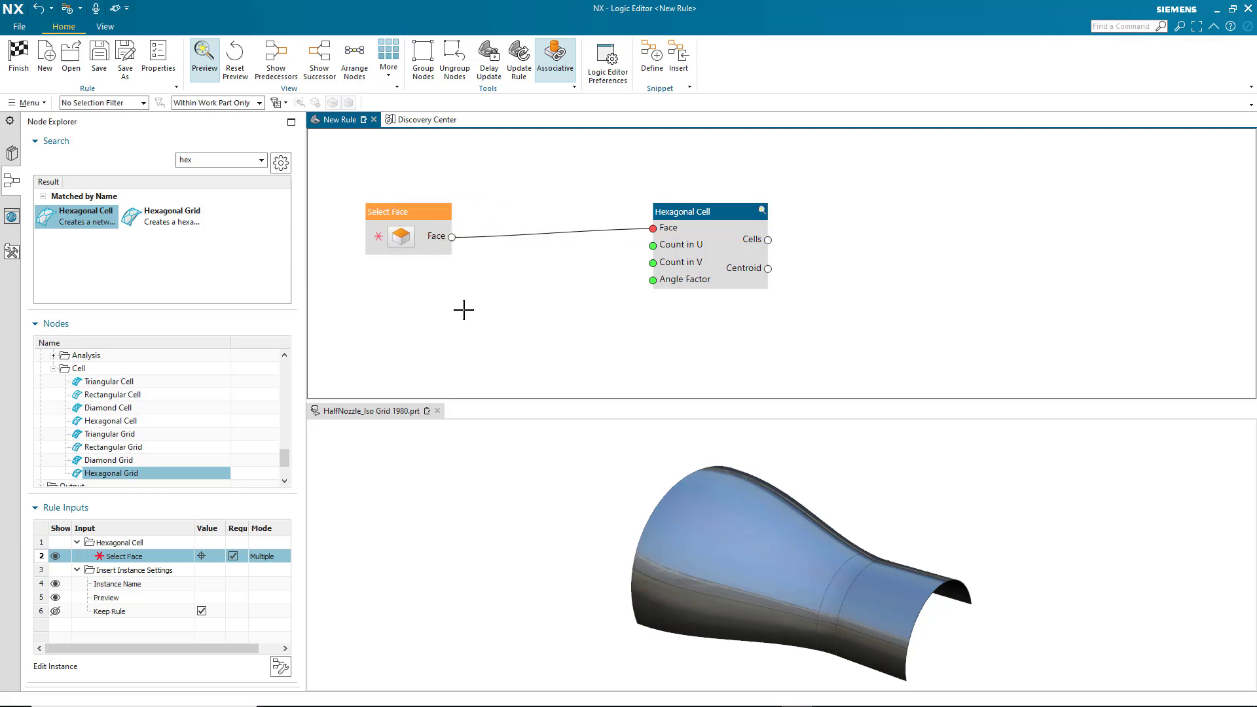
Pick the three outer nozzle faces as the Select Face input and turn on the Hexagonal Cell preview.
left_click(398, 241)
left_click(728, 533)
left_click(833, 586)
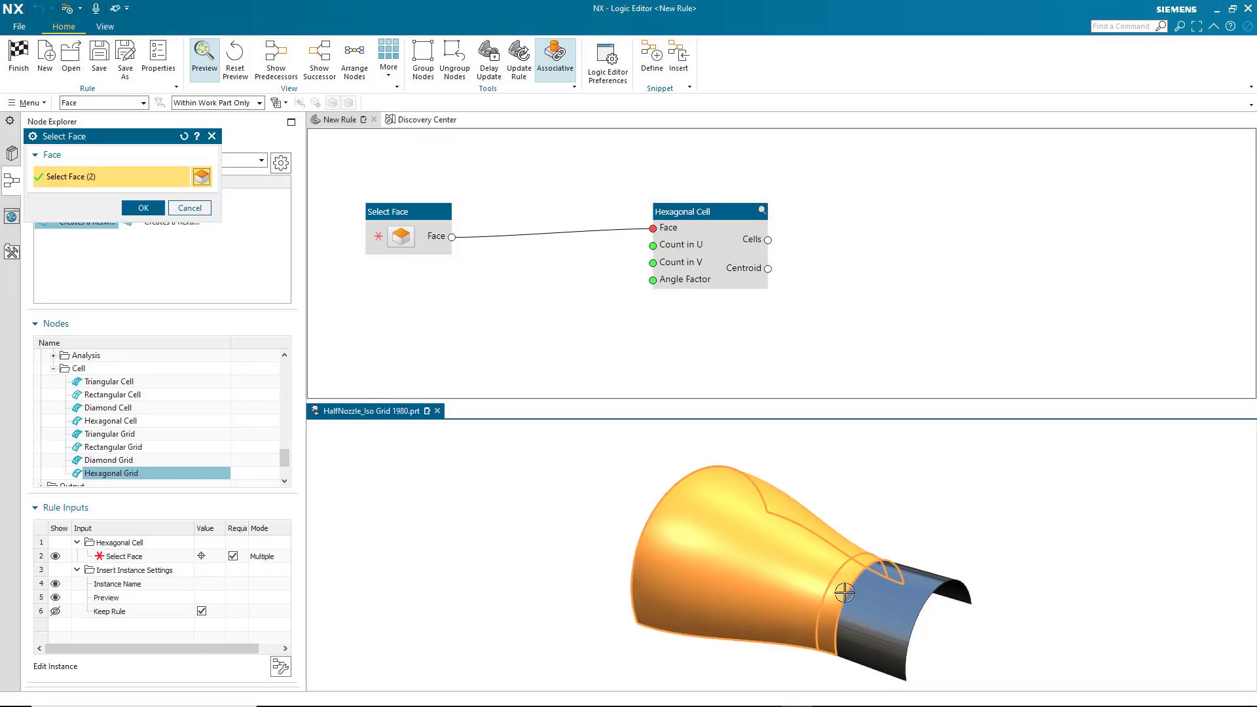
left_click(869, 598)
left_click(144, 207)
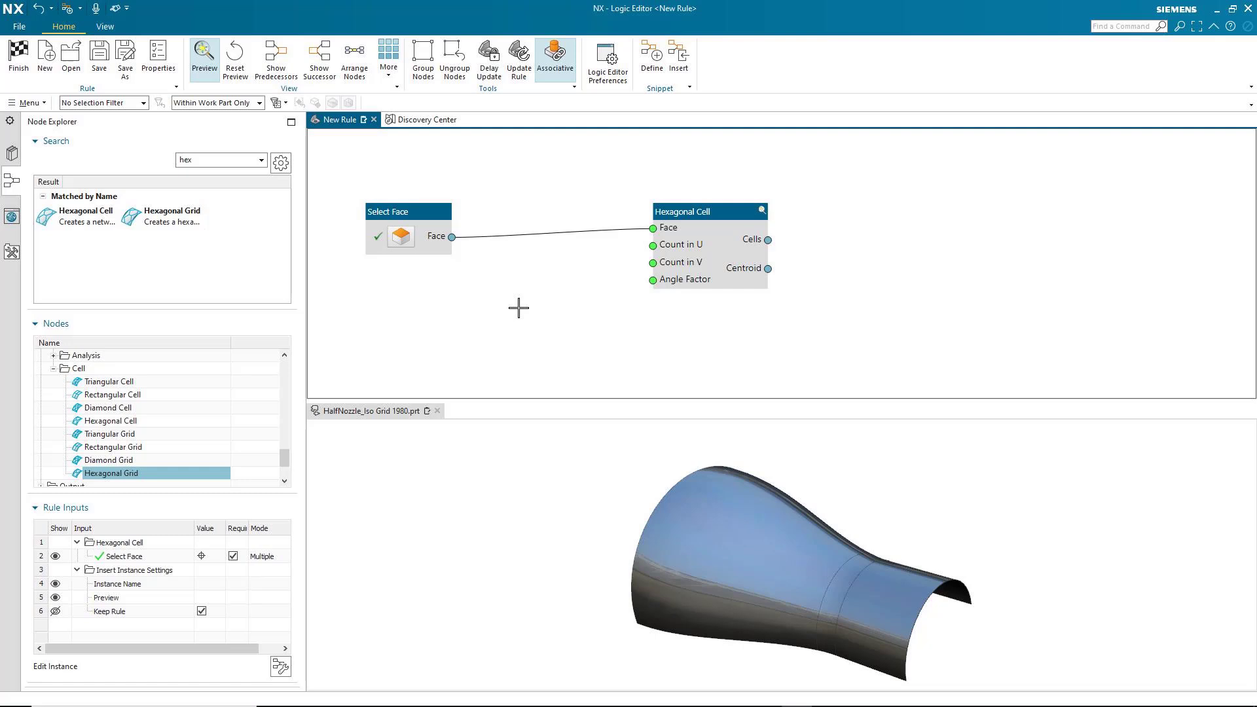
left_click(763, 212)
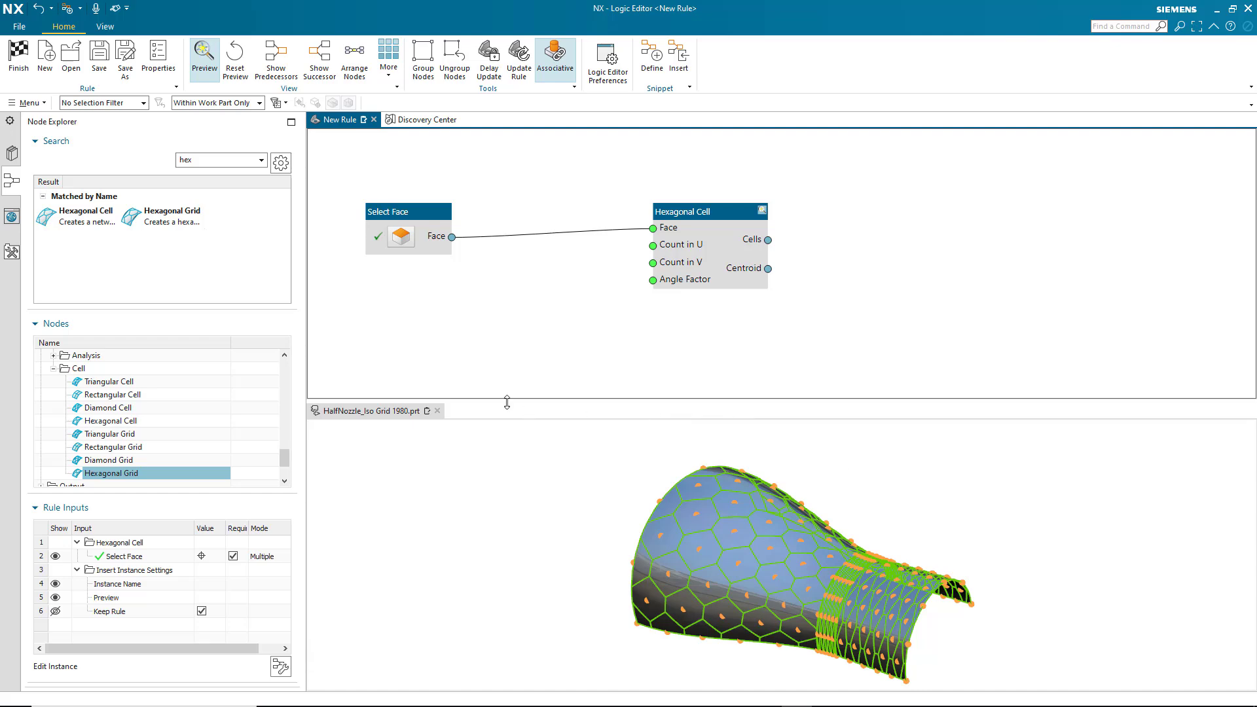
left_click(390, 413)
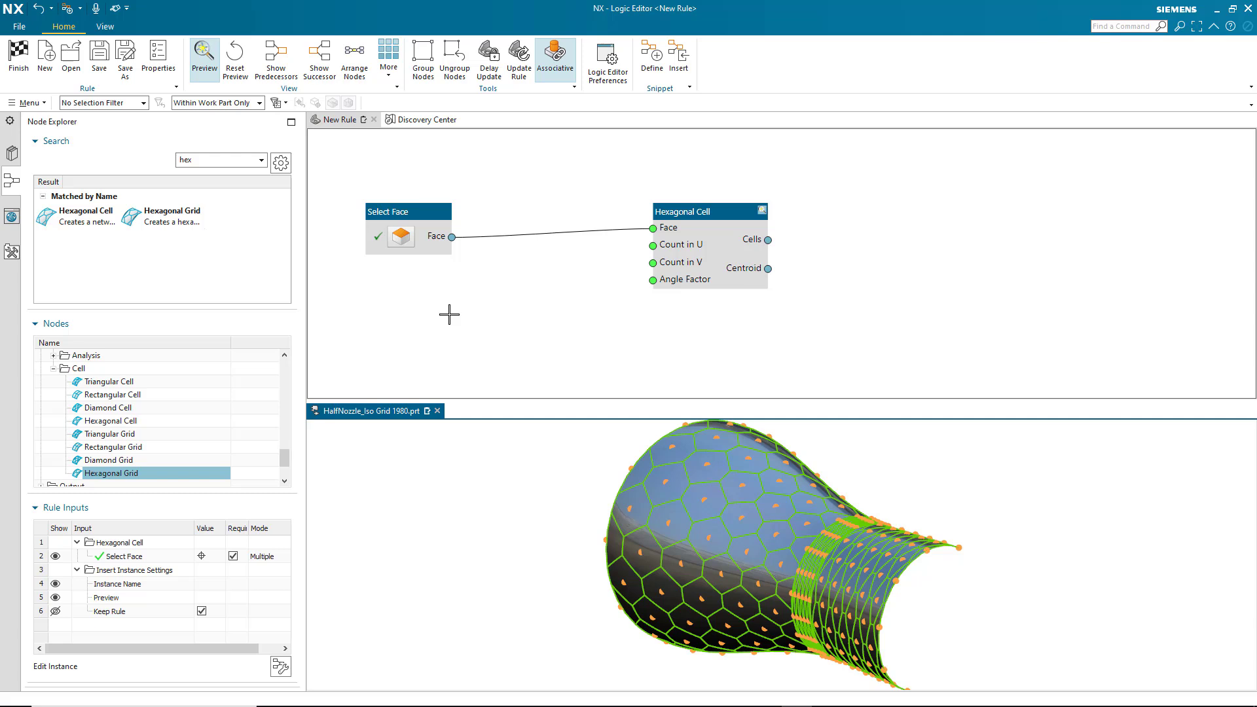
Replace the direct link between Select Face and Hexagonal Cell with a Sew Faces node feeding its Body into the Face input.
right_click(543, 231)
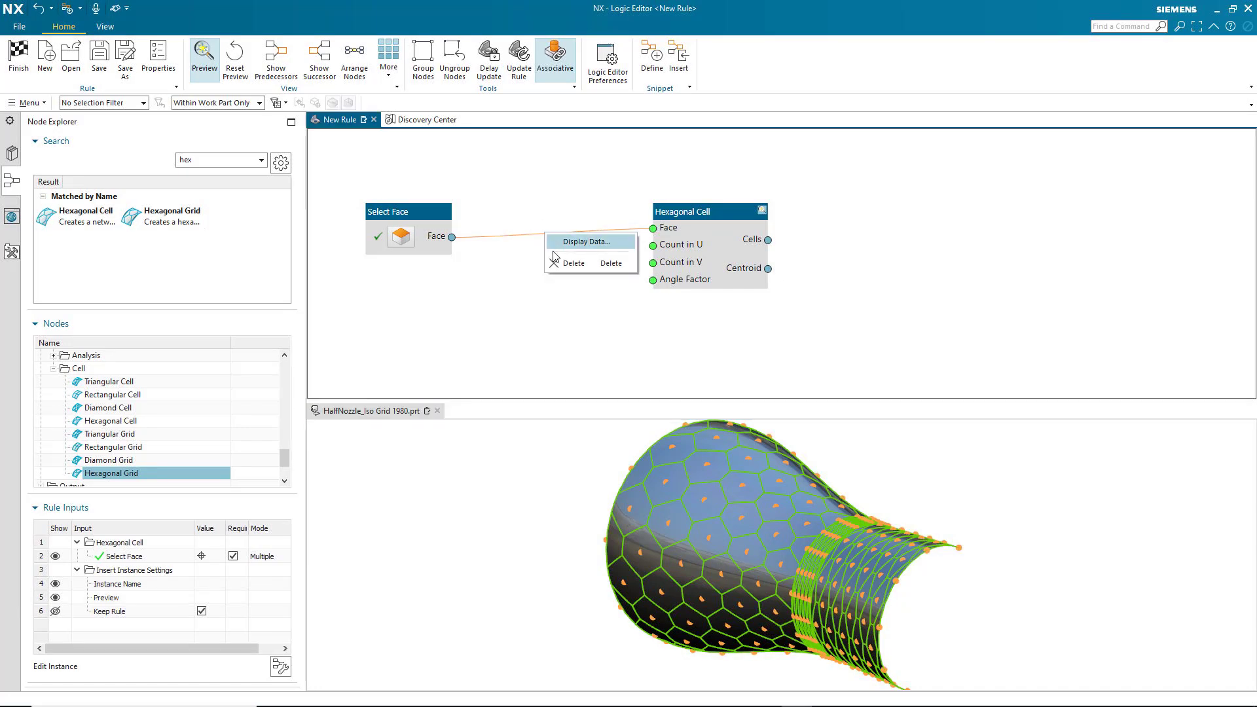
left_click(564, 264)
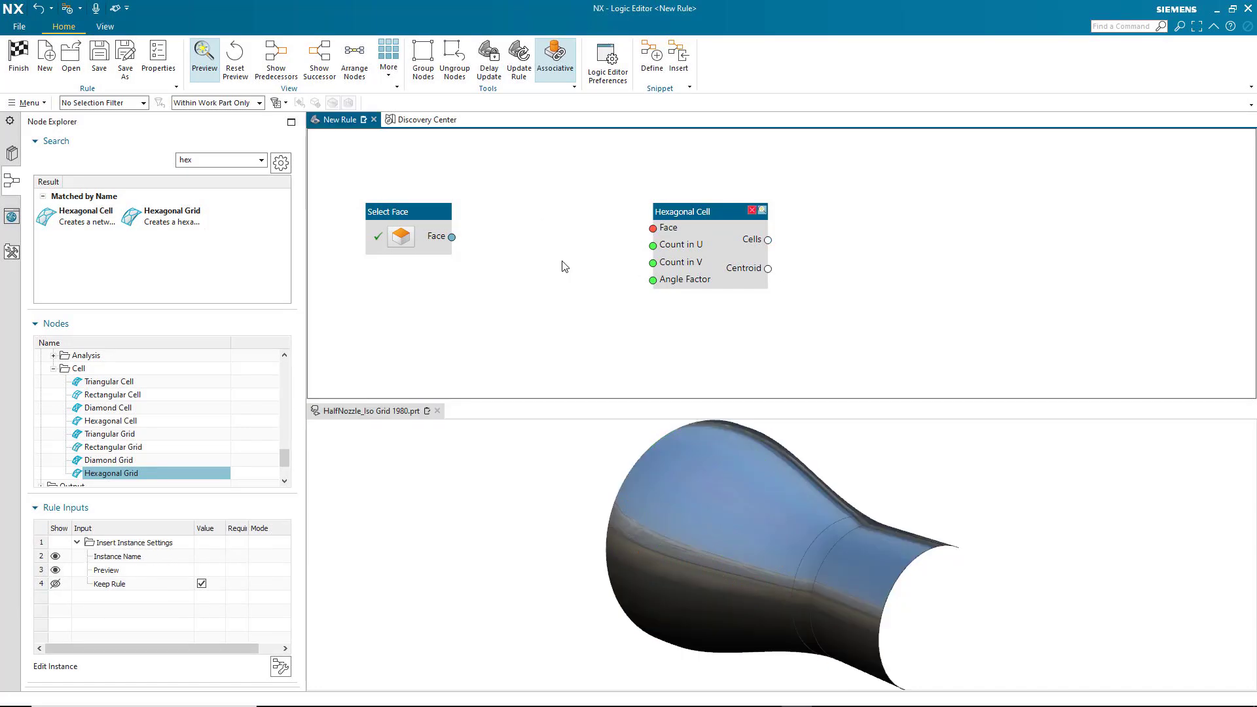
right_click(451, 237)
mouse_move(488, 319)
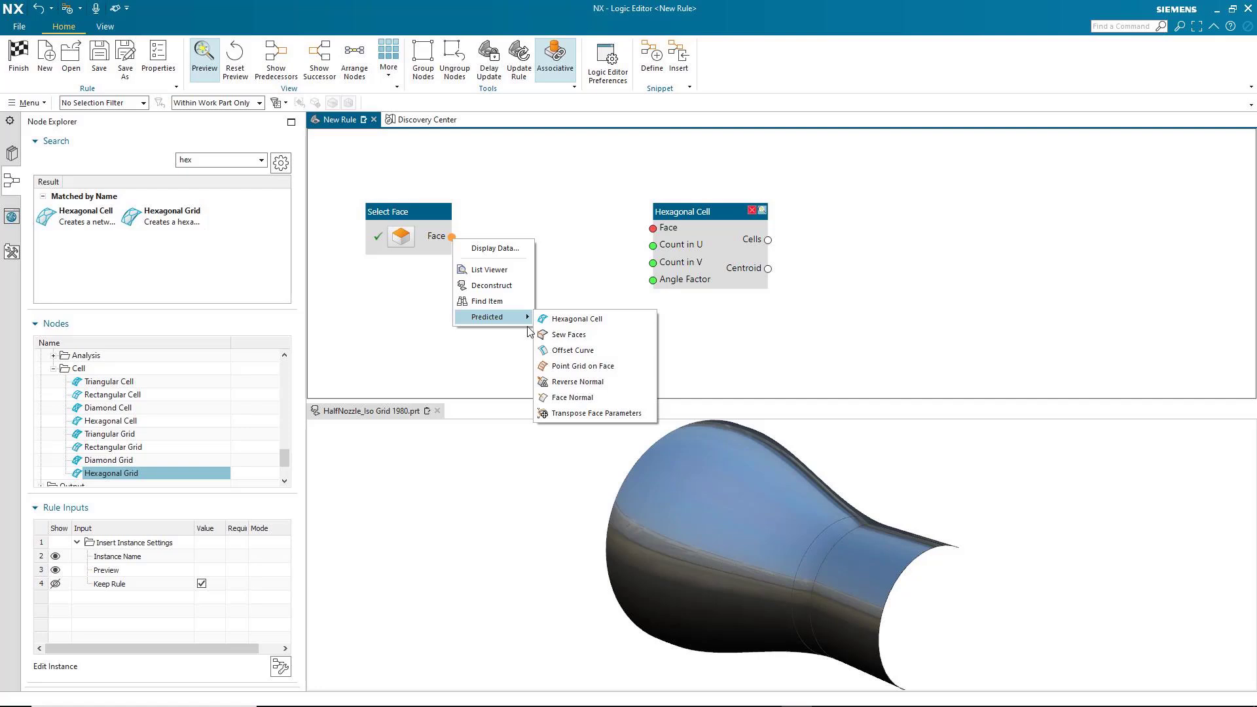
left_click(561, 334)
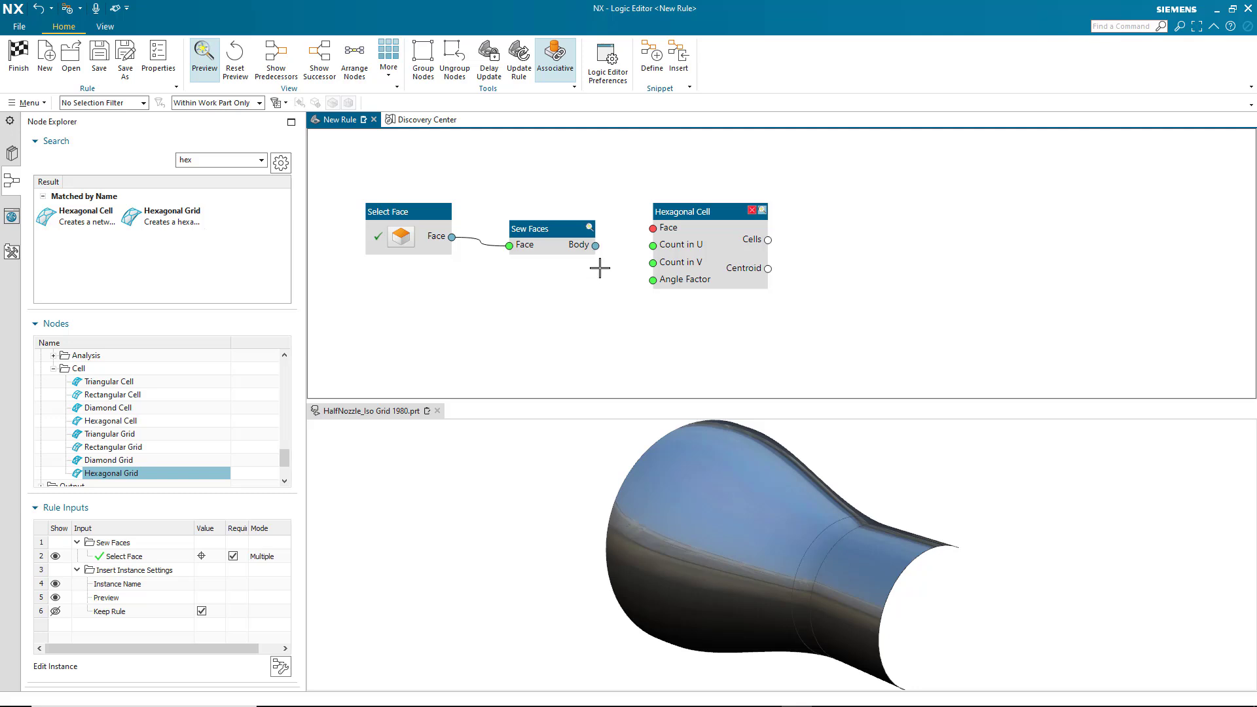
left_click_drag(596, 247, 655, 233)
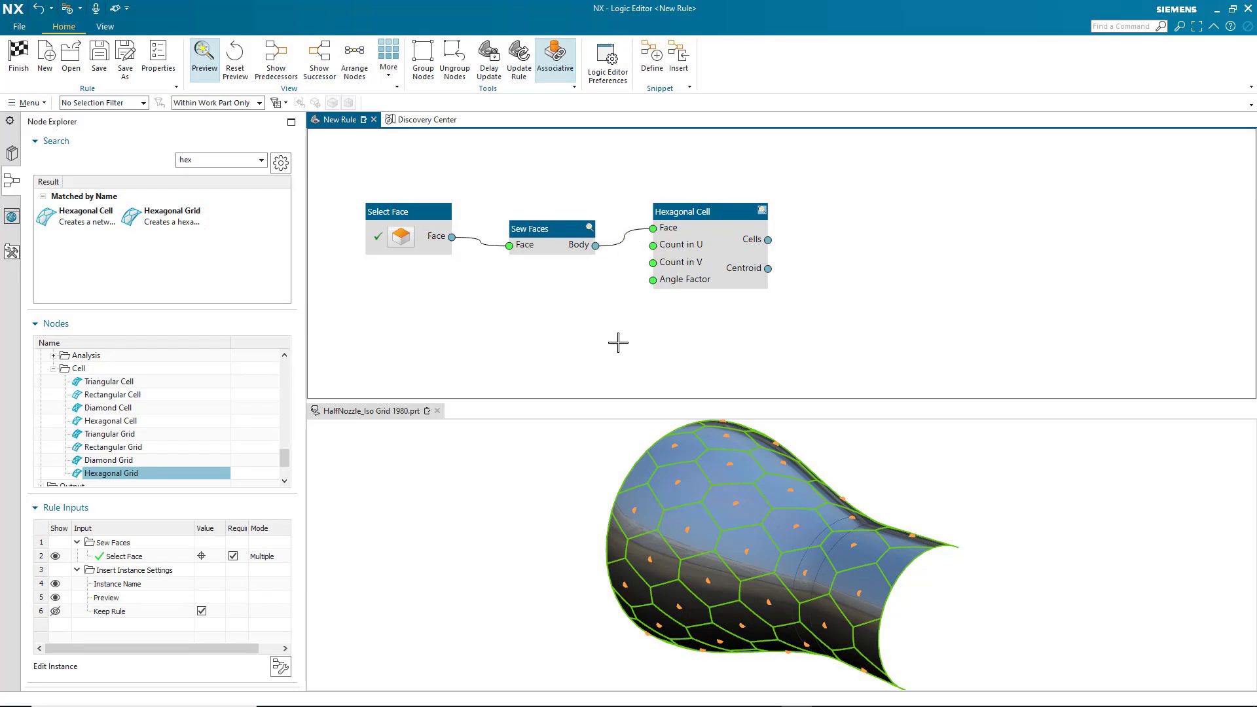
Add an integer input for the Hexagonal Cell's Count in U, place it below Sew Faces and set it to 8.
right_click(656, 253)
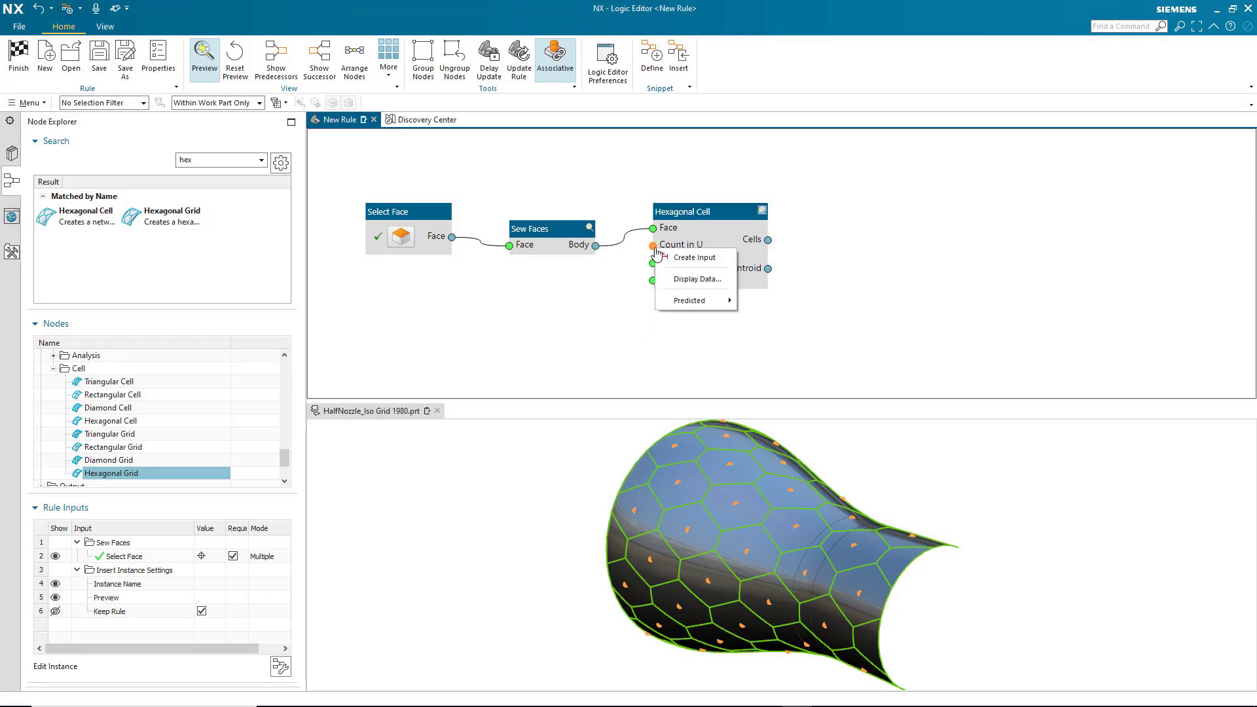
mouse_move(697, 300)
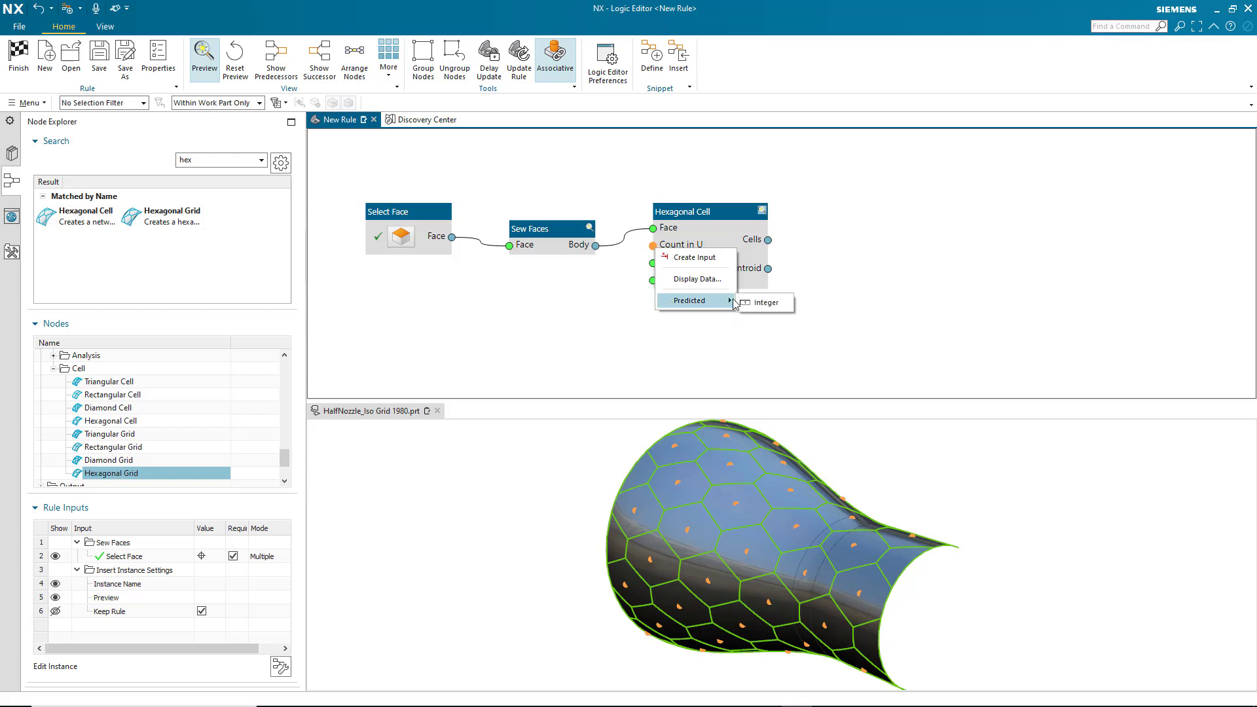
left_click(760, 303)
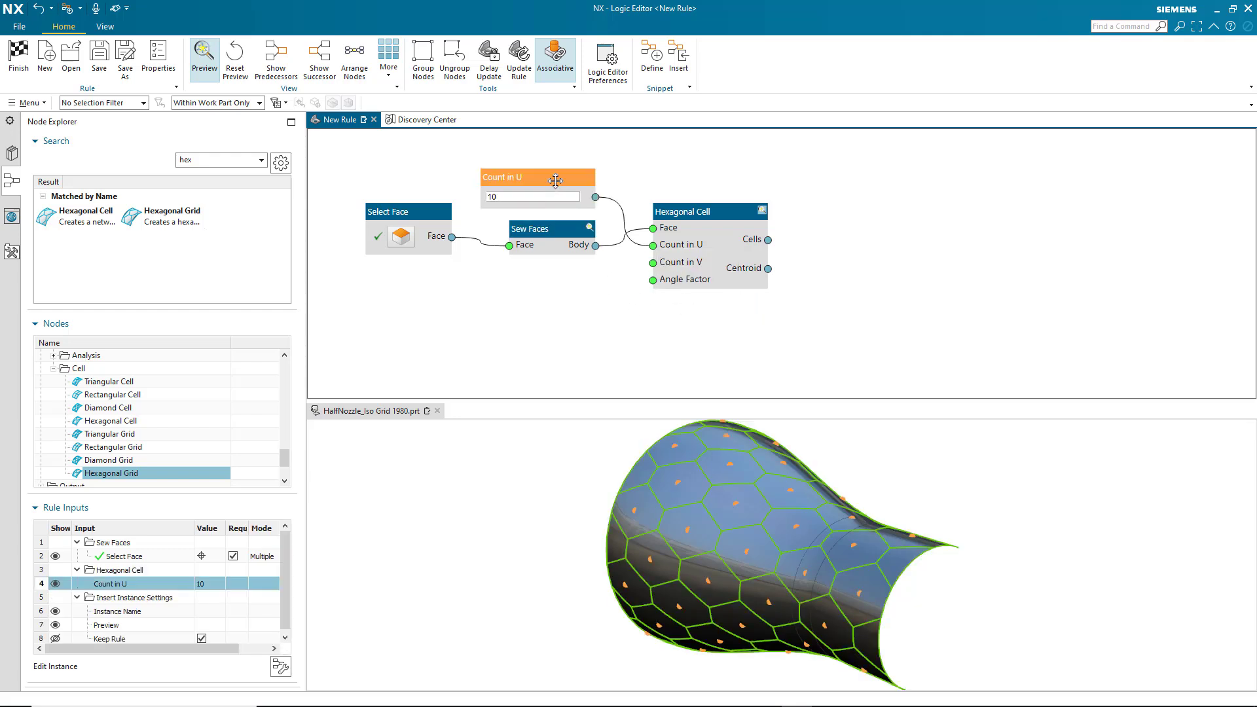
left_click_drag(550, 178, 549, 268)
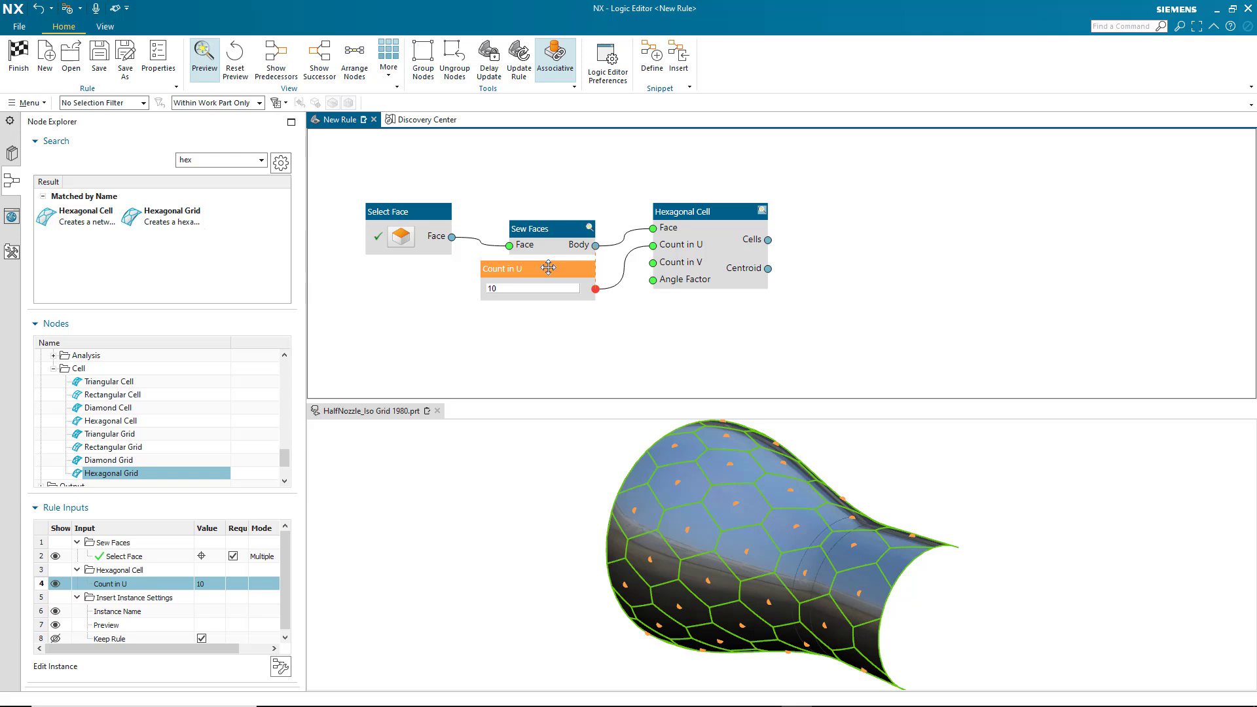
double_click(515, 293)
type("8")
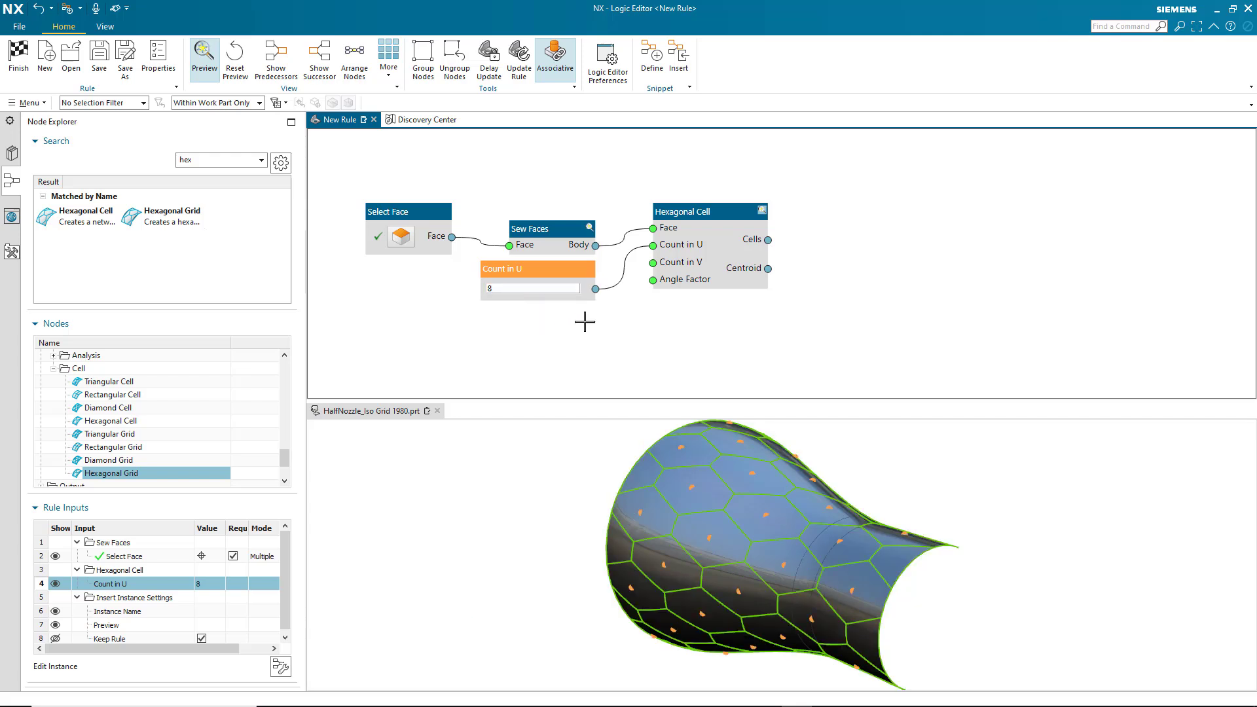
Connect the same integer node to Count in V as well and rename it Count.
left_click_drag(596, 291, 652, 263)
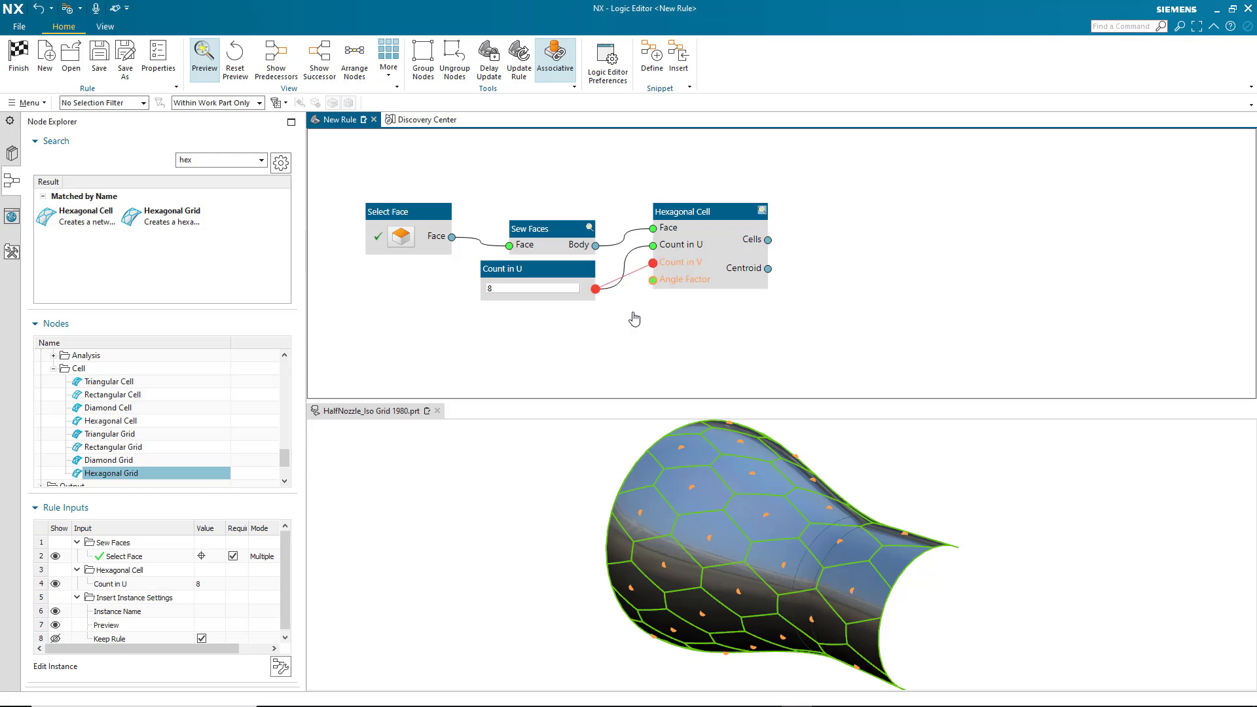
right_click(528, 275)
left_click(552, 284)
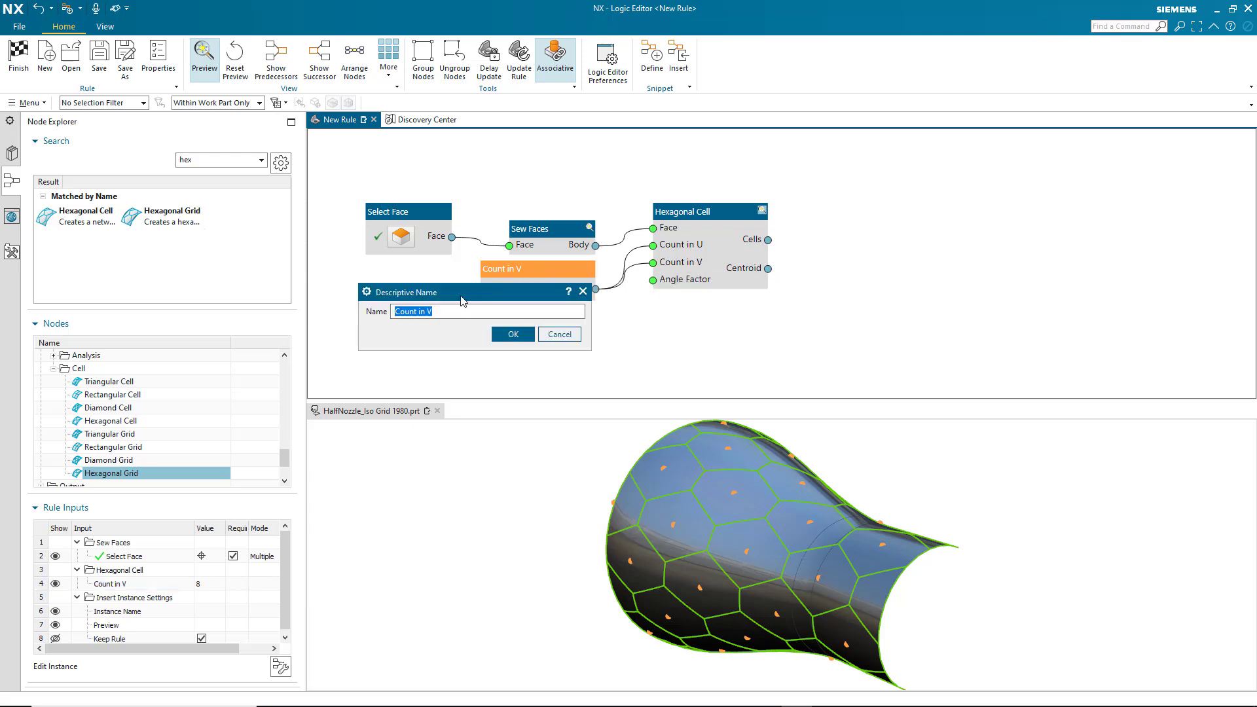
left_click(446, 311)
left_click(513, 333)
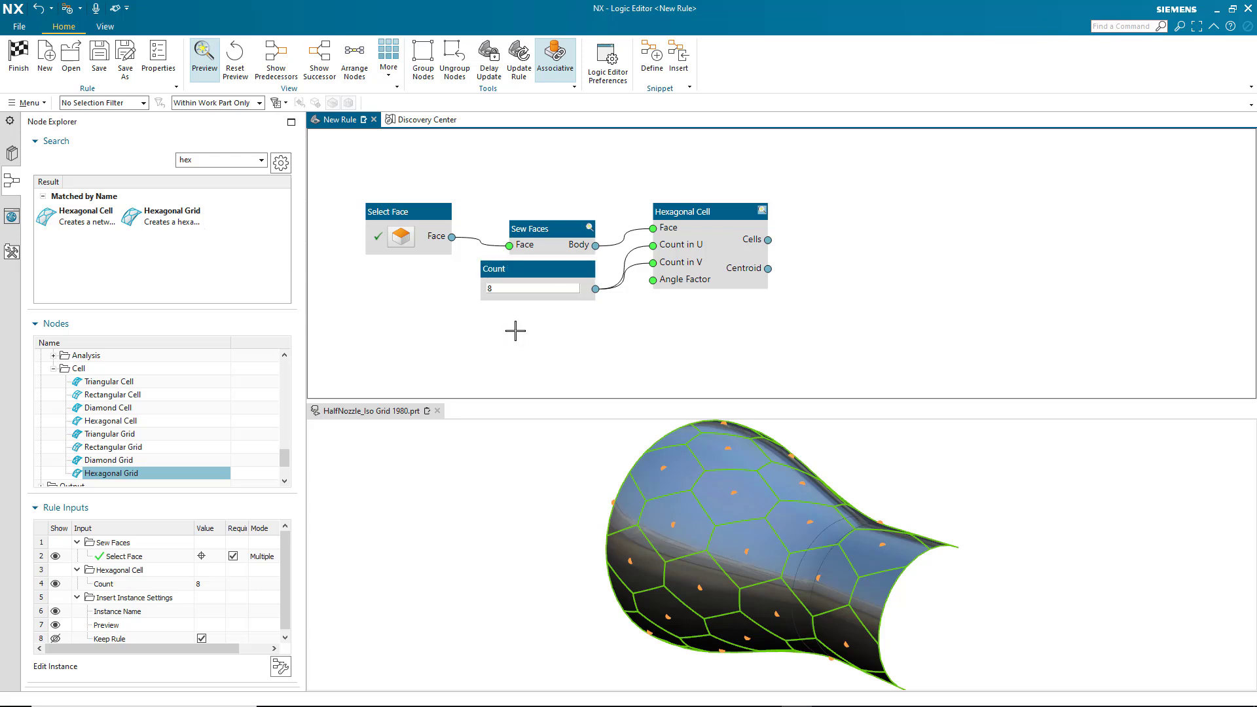
Project the hexagonal cells onto the sewn body with a Project Curve on Face node, and preview it instead of Hexagonal Cell.
right_click(768, 242)
mouse_move(796, 344)
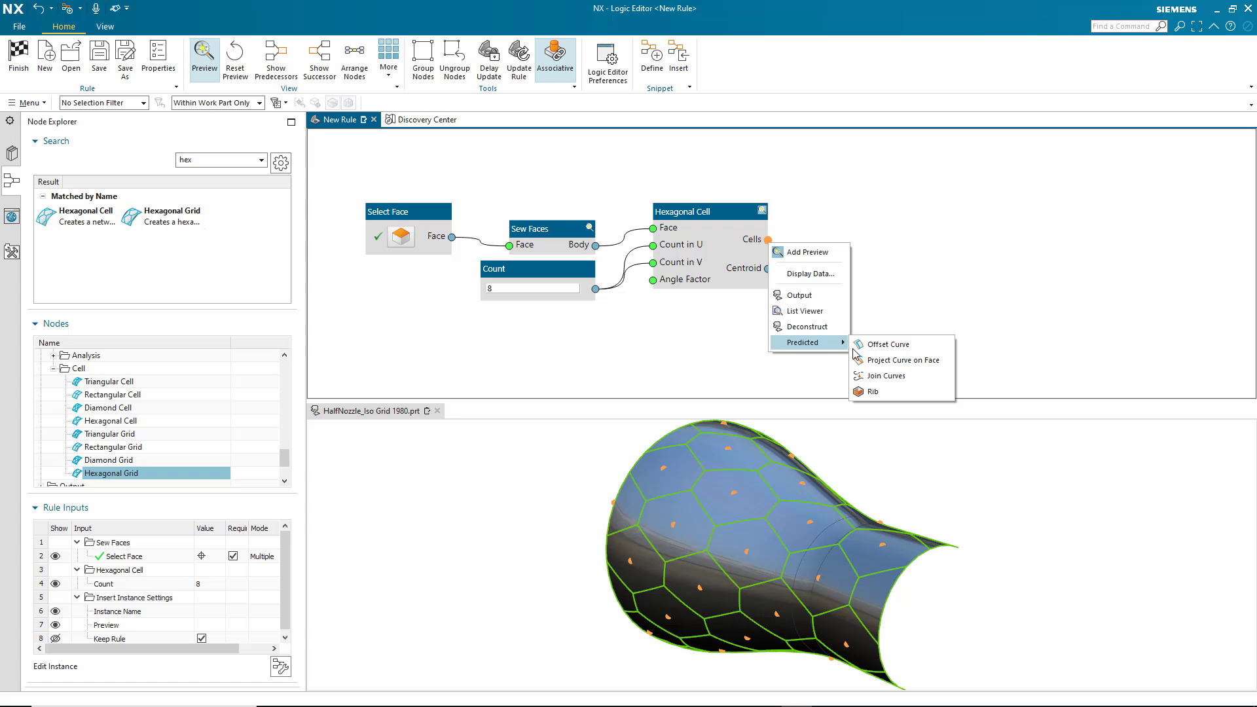
left_click(889, 361)
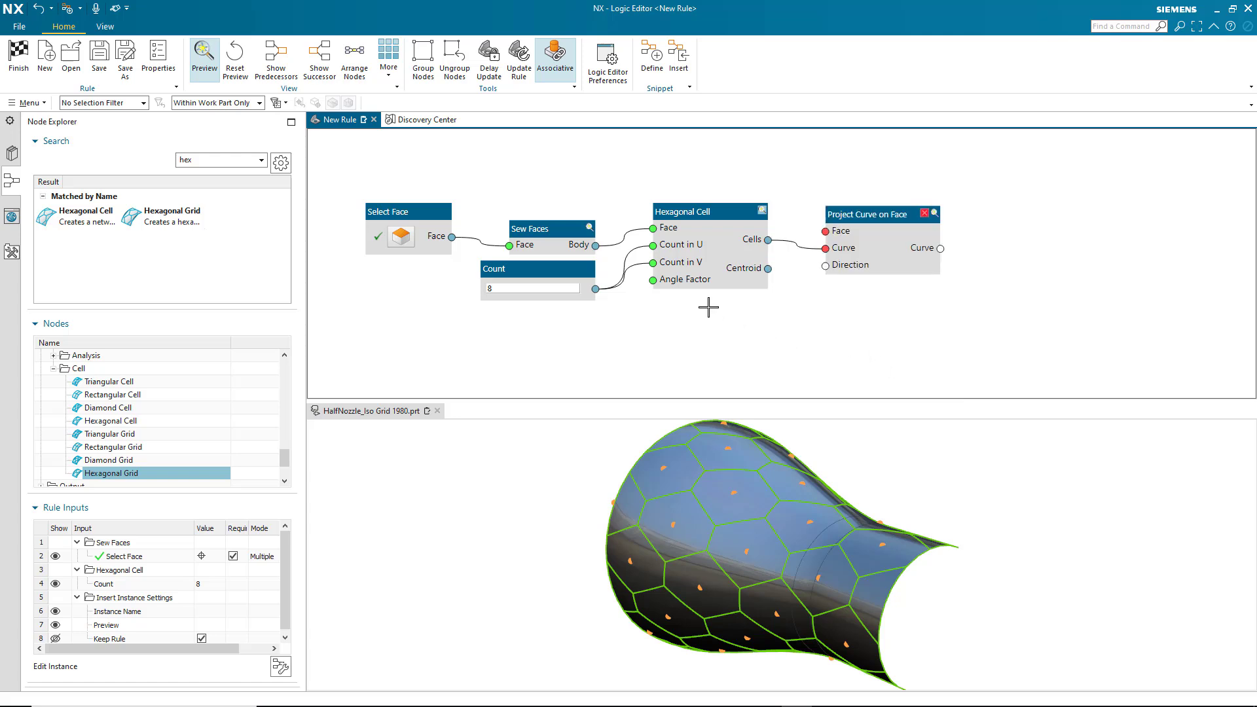
left_click_drag(595, 246, 826, 237)
left_click(762, 211)
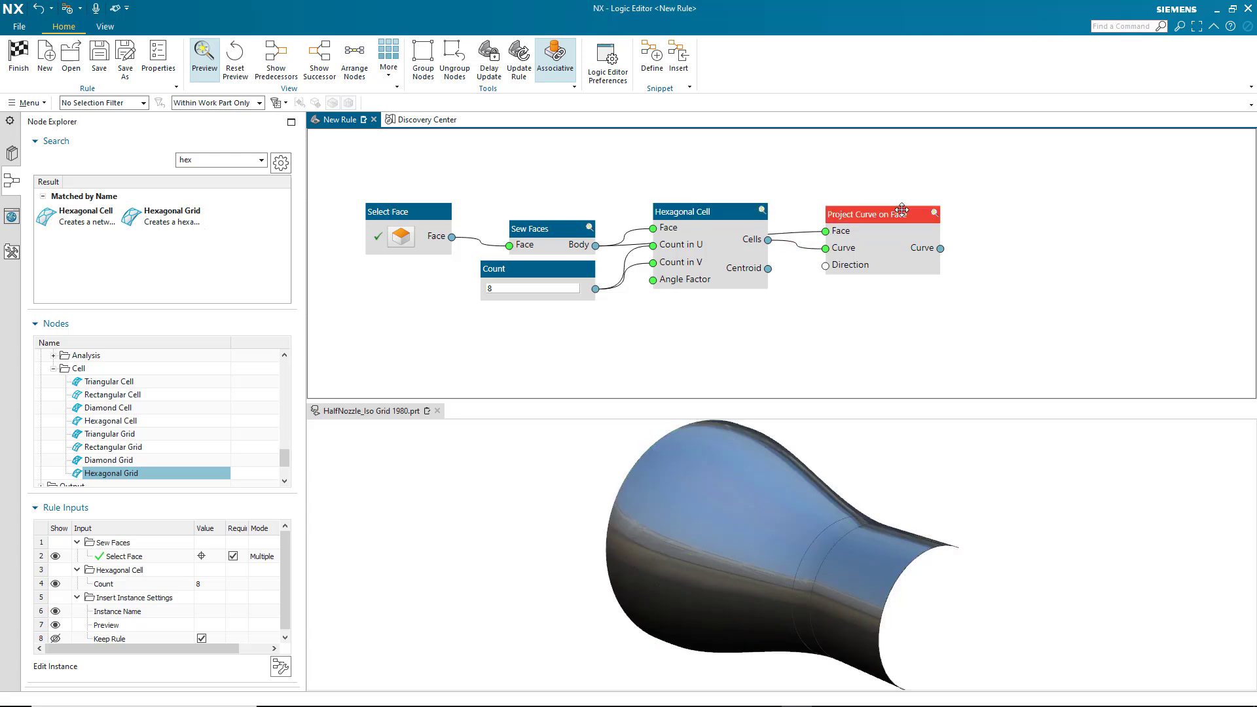
left_click(934, 212)
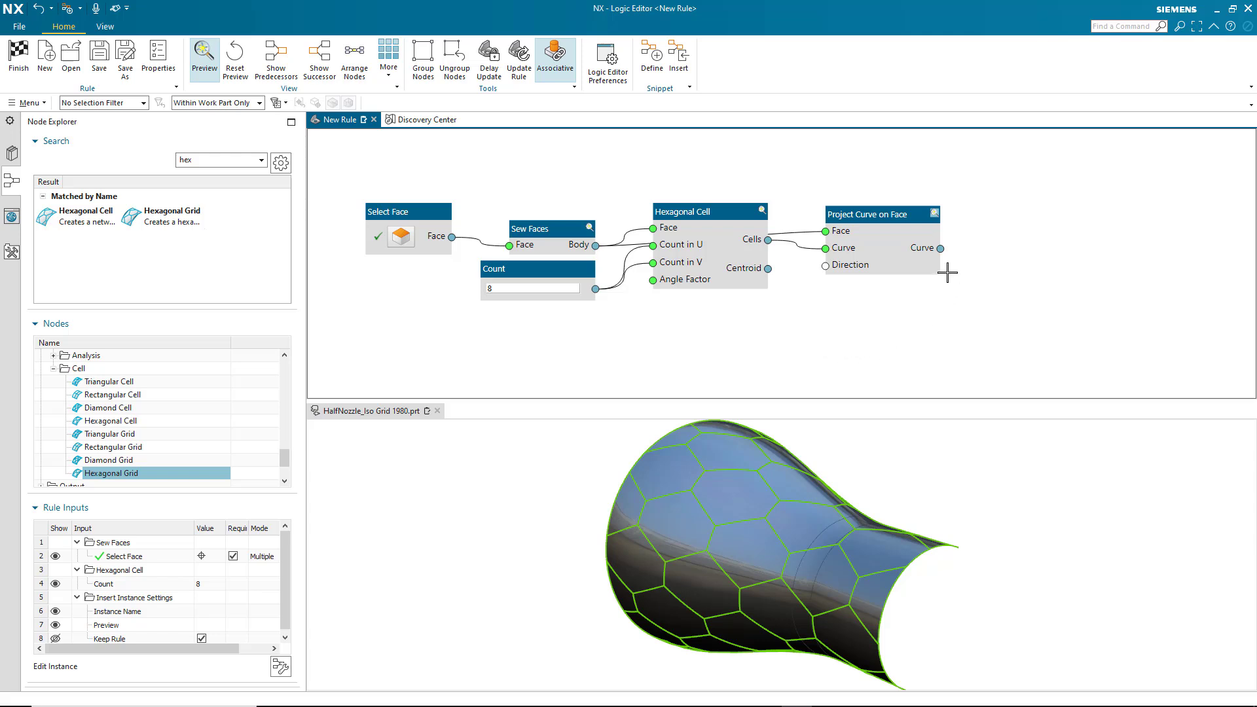
Add an Offset Curve node to the projected curves and connect the sewn body to its Face input.
right_click(940, 249)
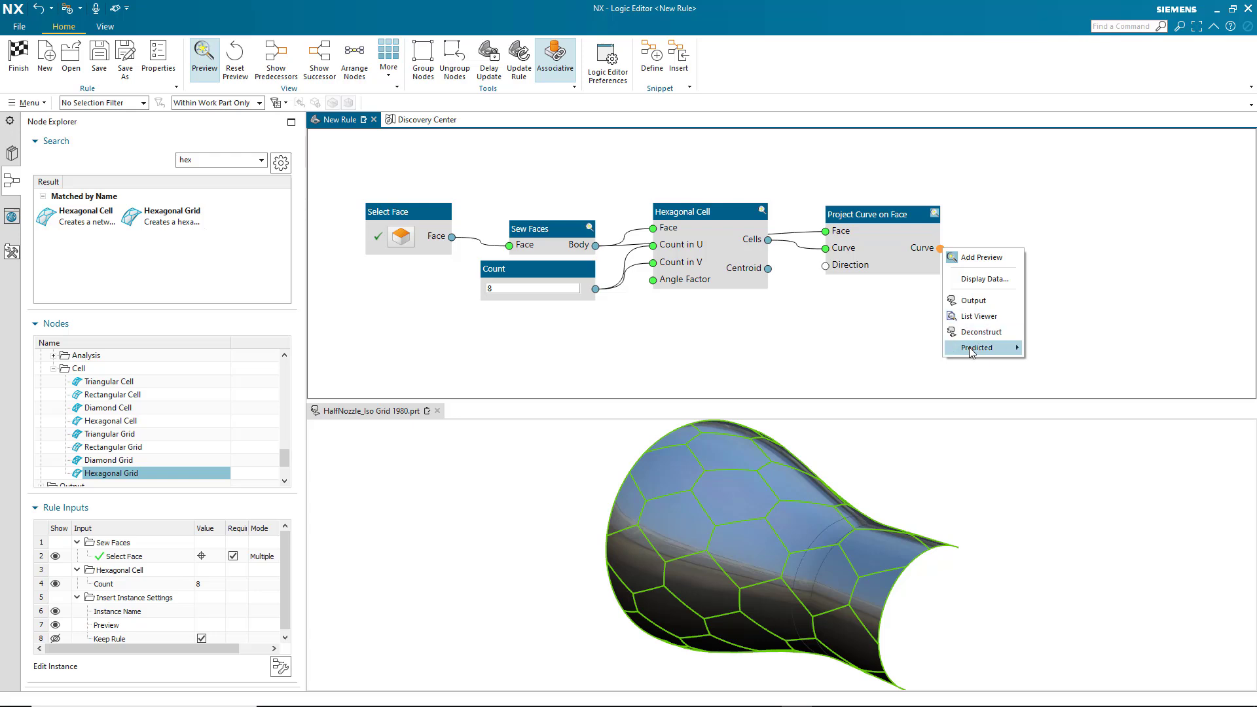
mouse_move(971, 350)
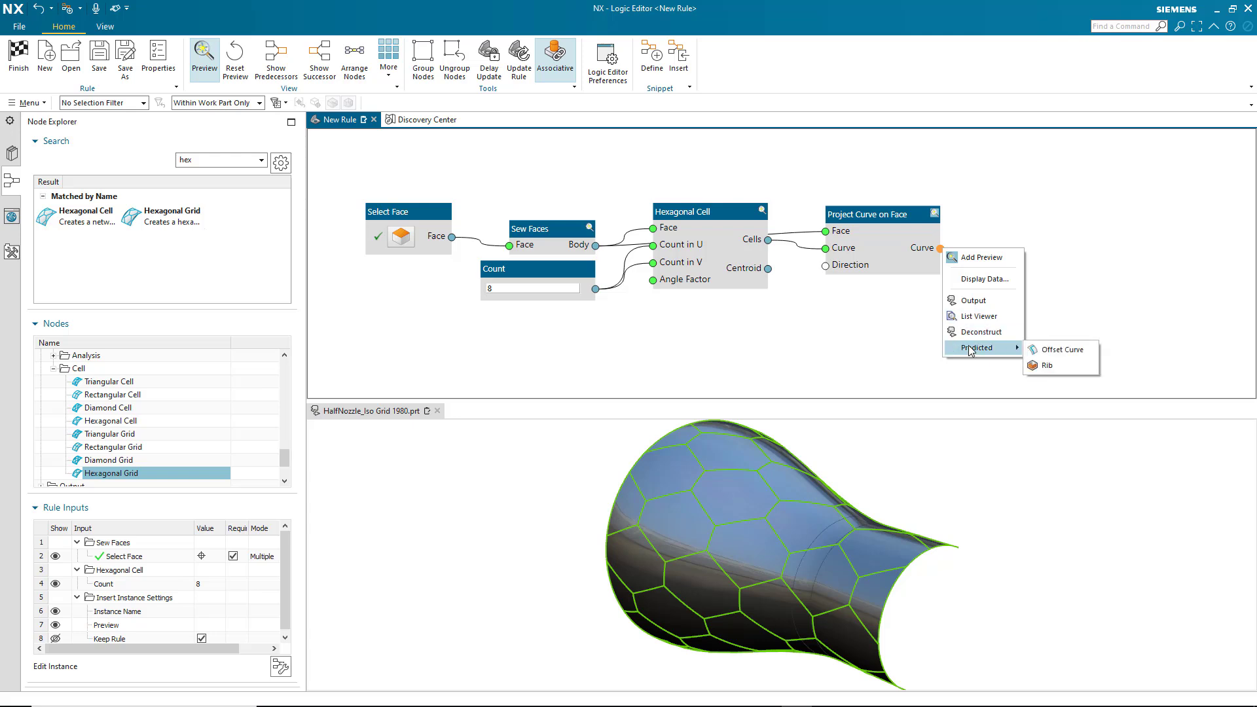
left_click(1057, 350)
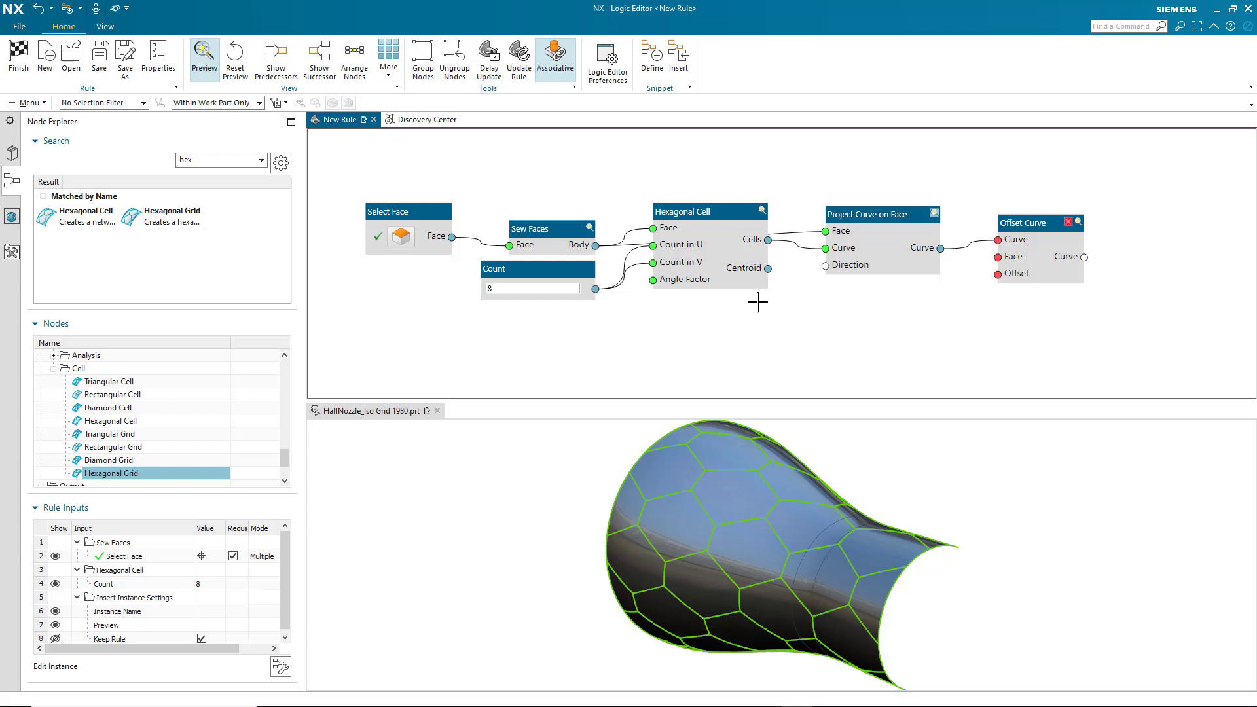
left_click_drag(595, 246, 996, 256)
Add a number input for the Offset Curve's Offset and set it to -5.
right_click(998, 275)
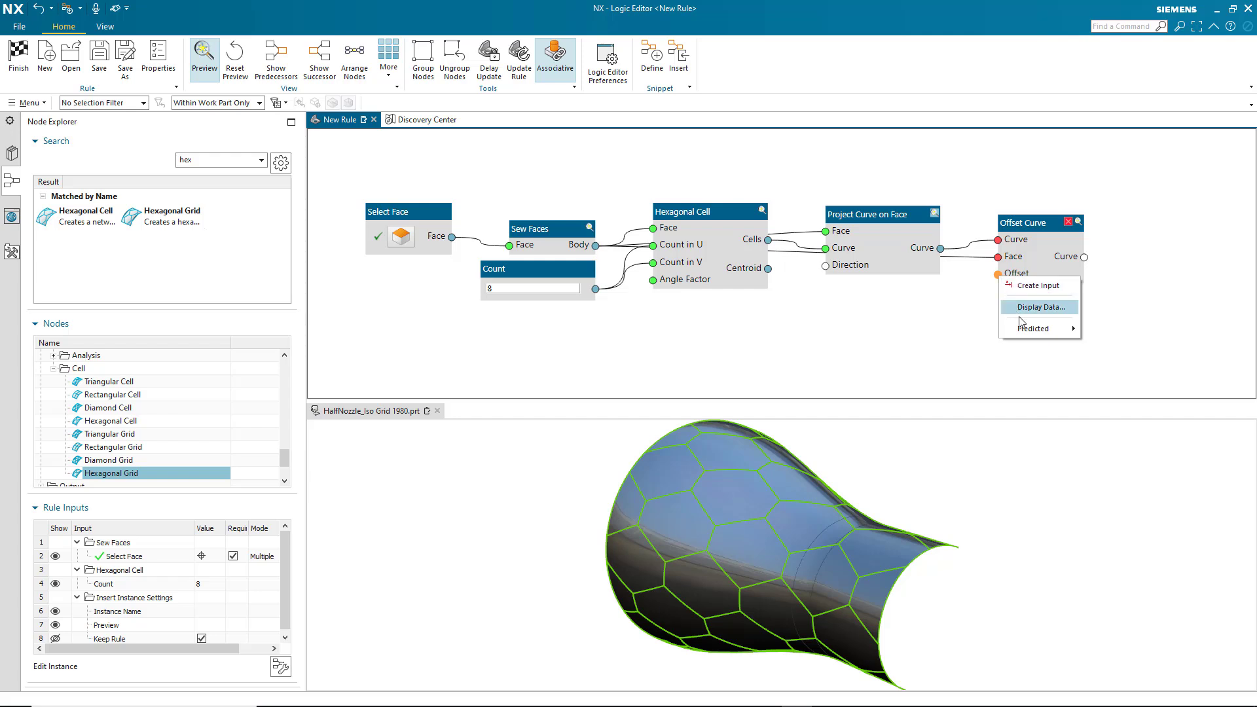
mouse_move(1030, 328)
left_click(1090, 330)
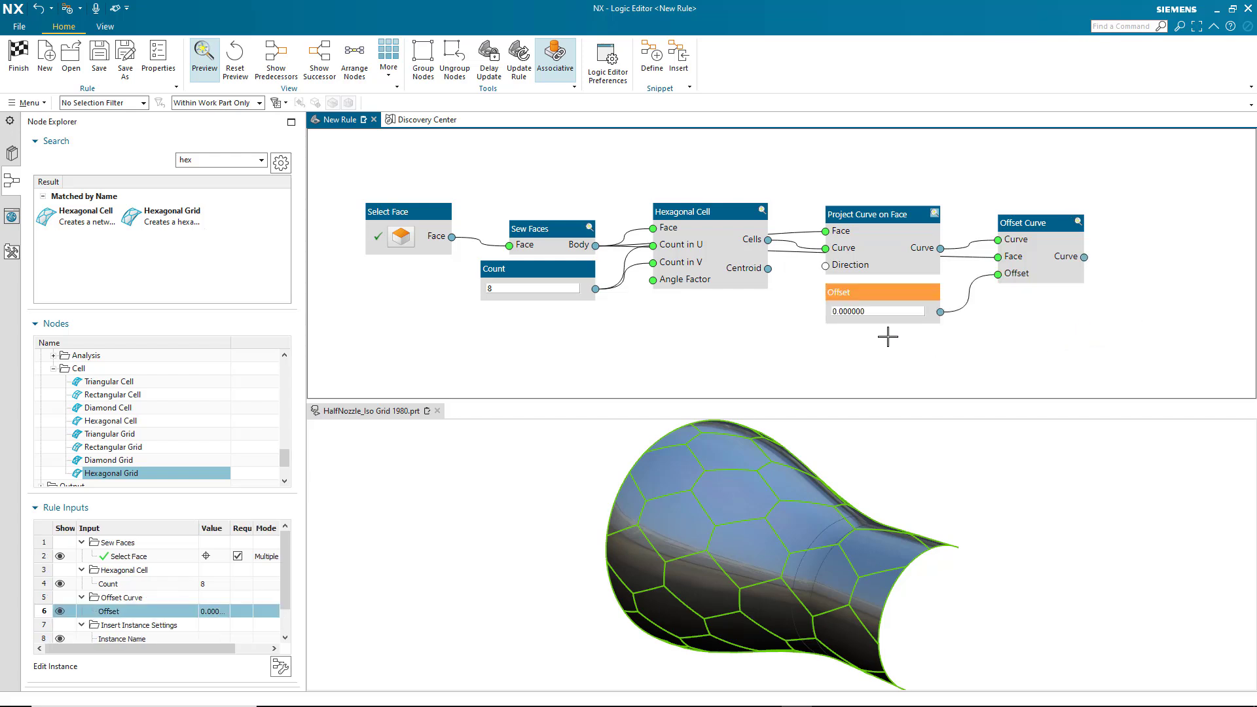
double_click(877, 313)
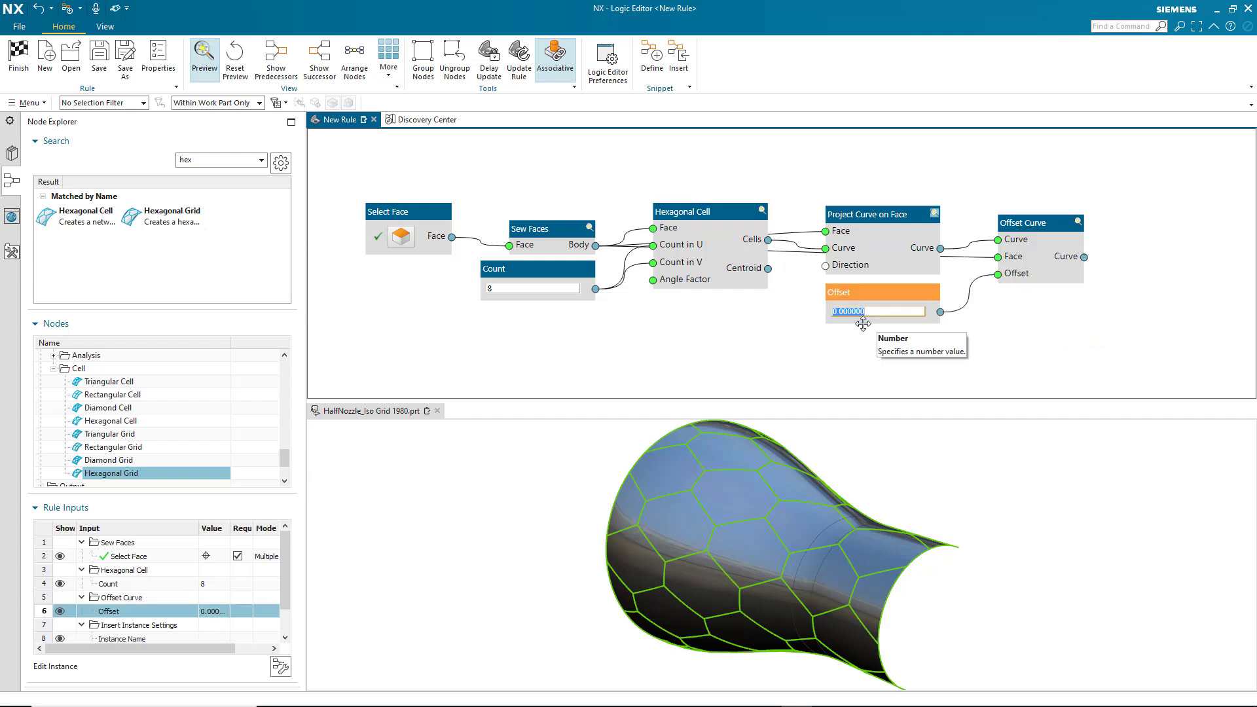
type("-5")
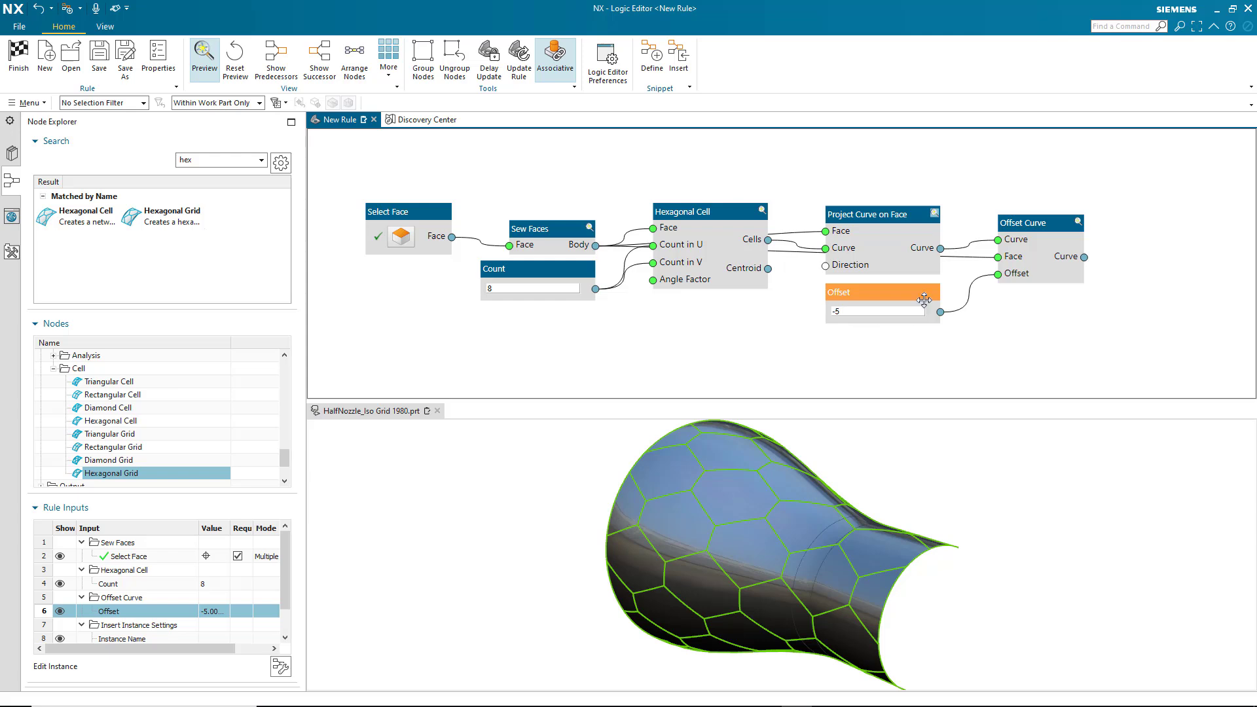
Preview the Offset Curve node instead of Project Curve on Face and set the Offset value to -3.
left_click(936, 214)
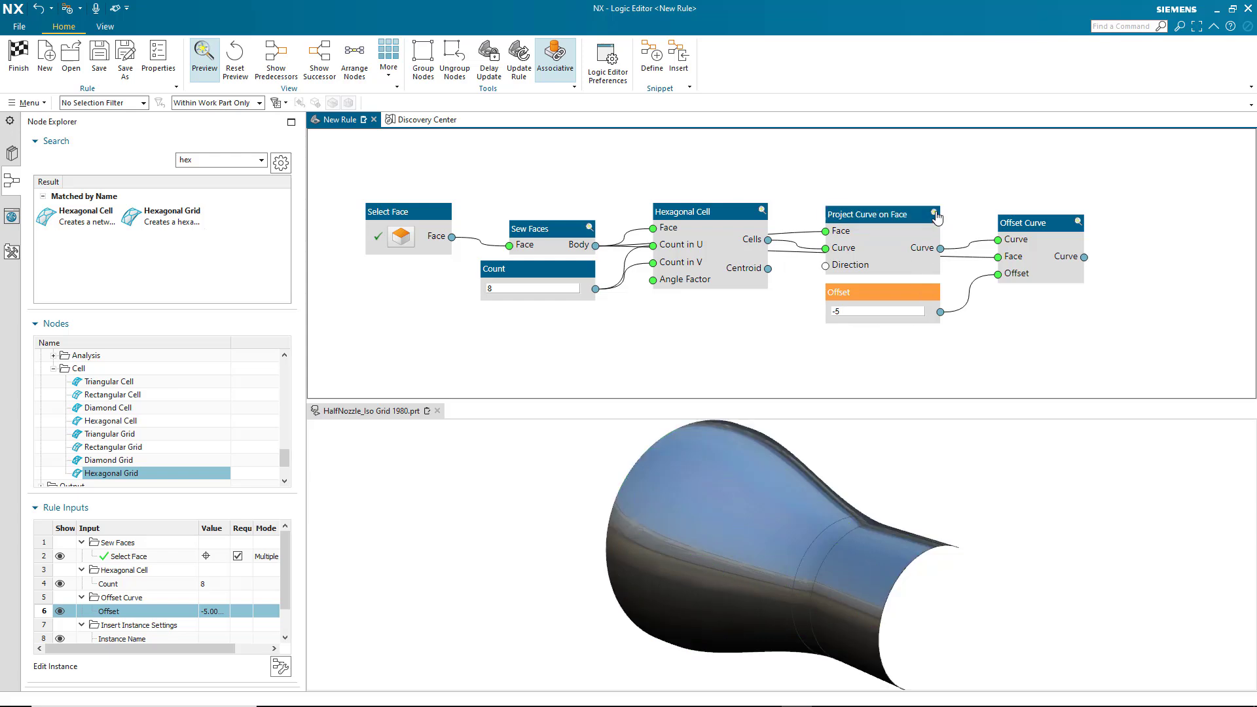
left_click(1080, 221)
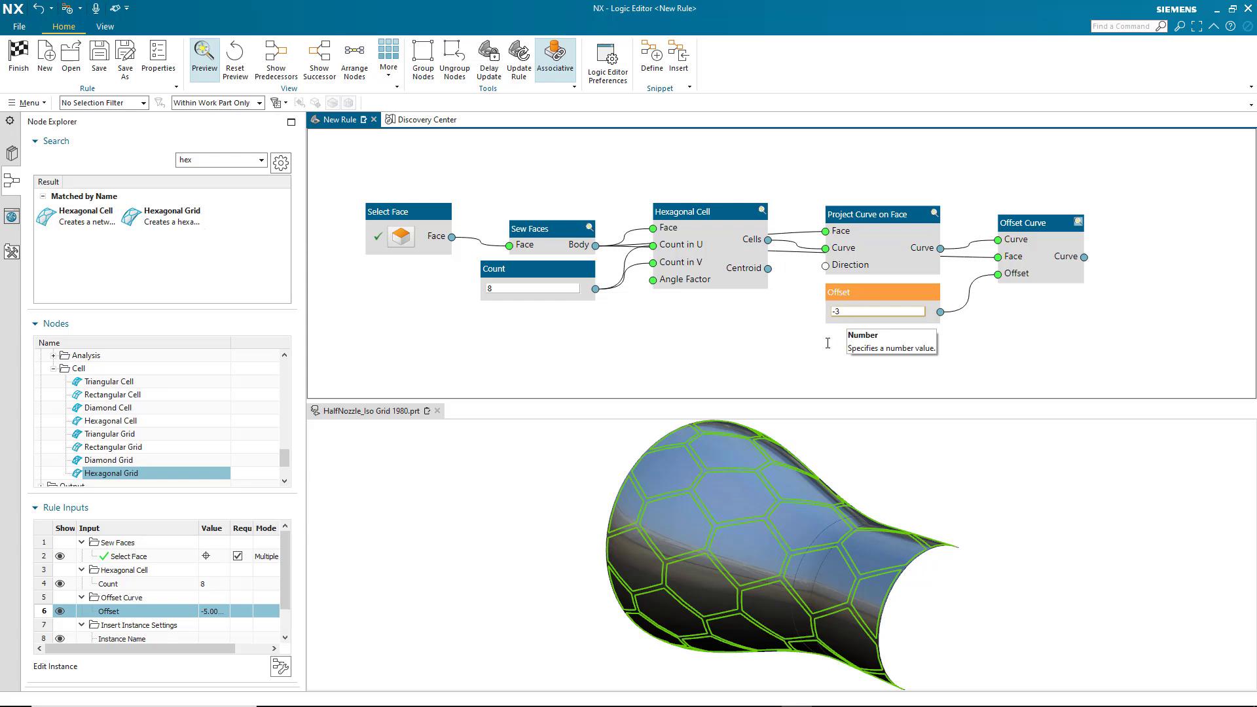
key("Return")
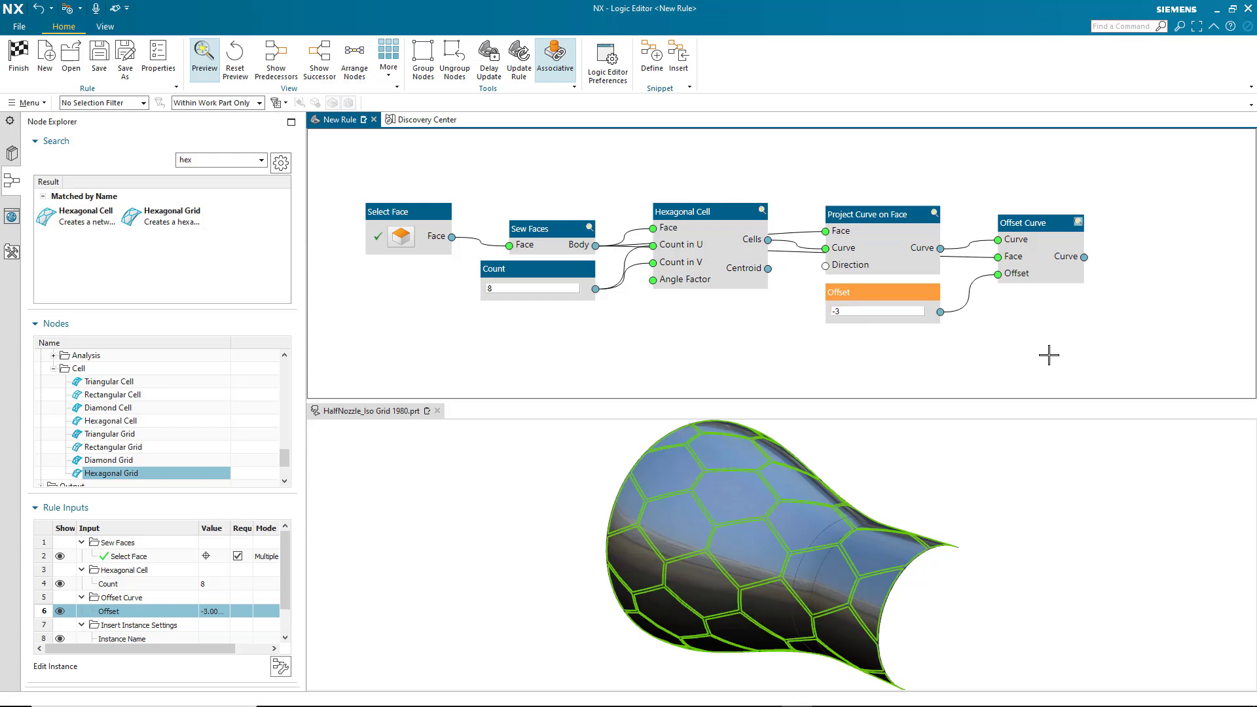
Add an Output node to the Curve result of the Offset Curve node.
right_click(1085, 258)
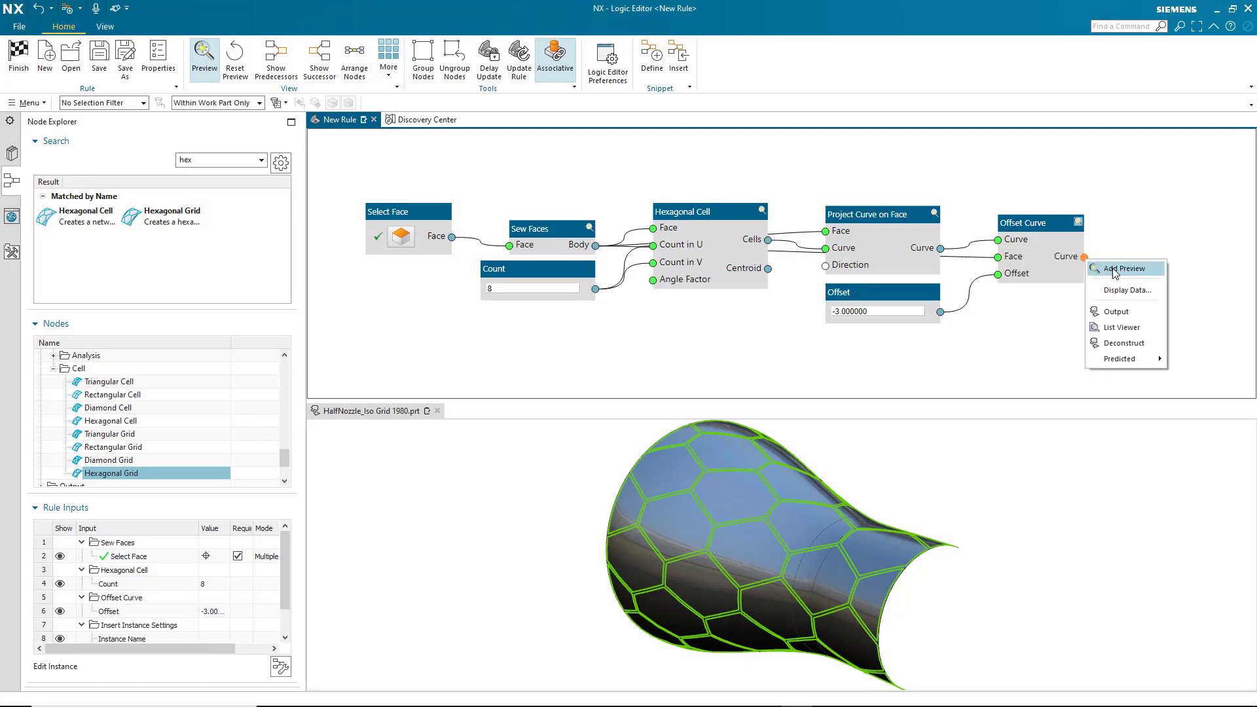
left_click(1117, 312)
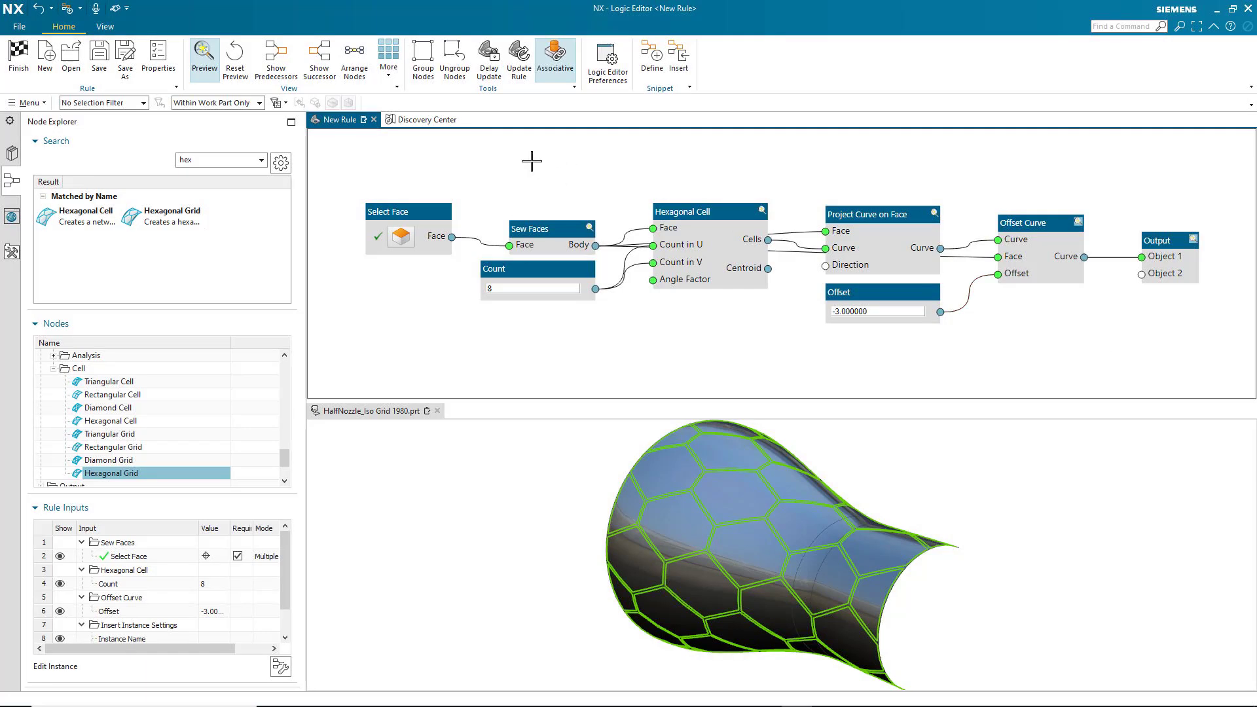
Group all the nodes between Select Face and Output, including Count and Offset.
left_click_drag(457, 155, 1102, 366)
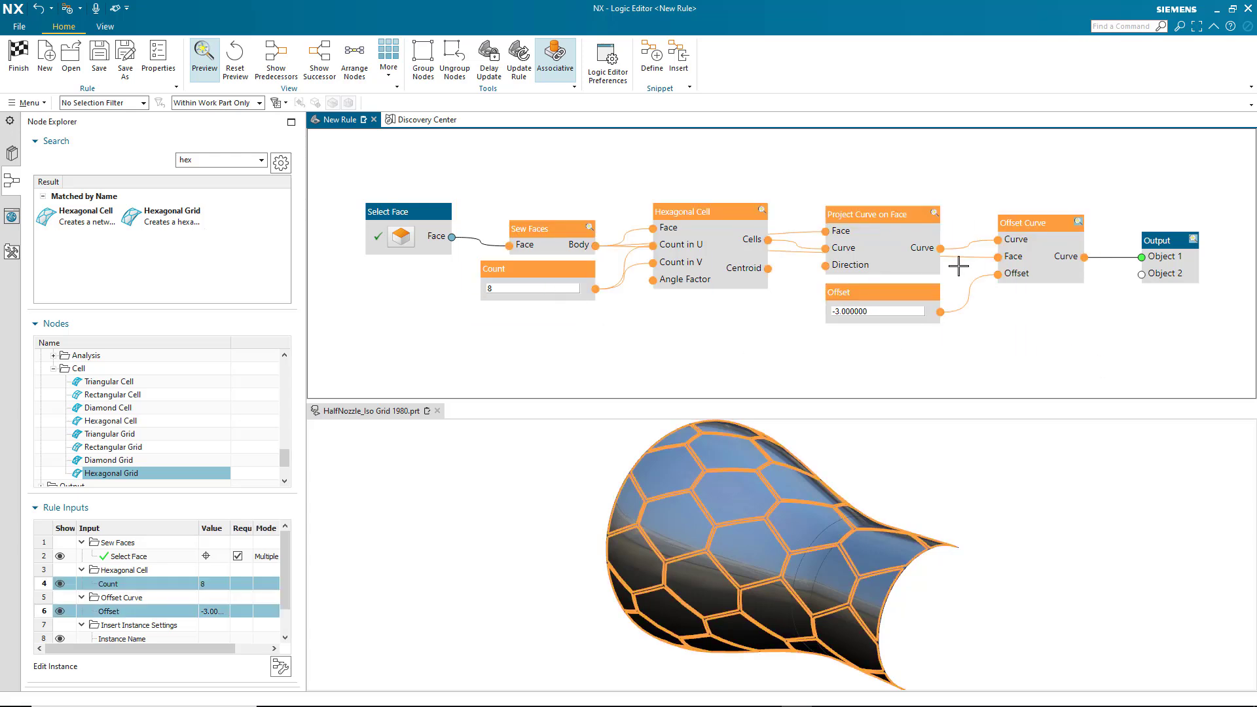
right_click(917, 216)
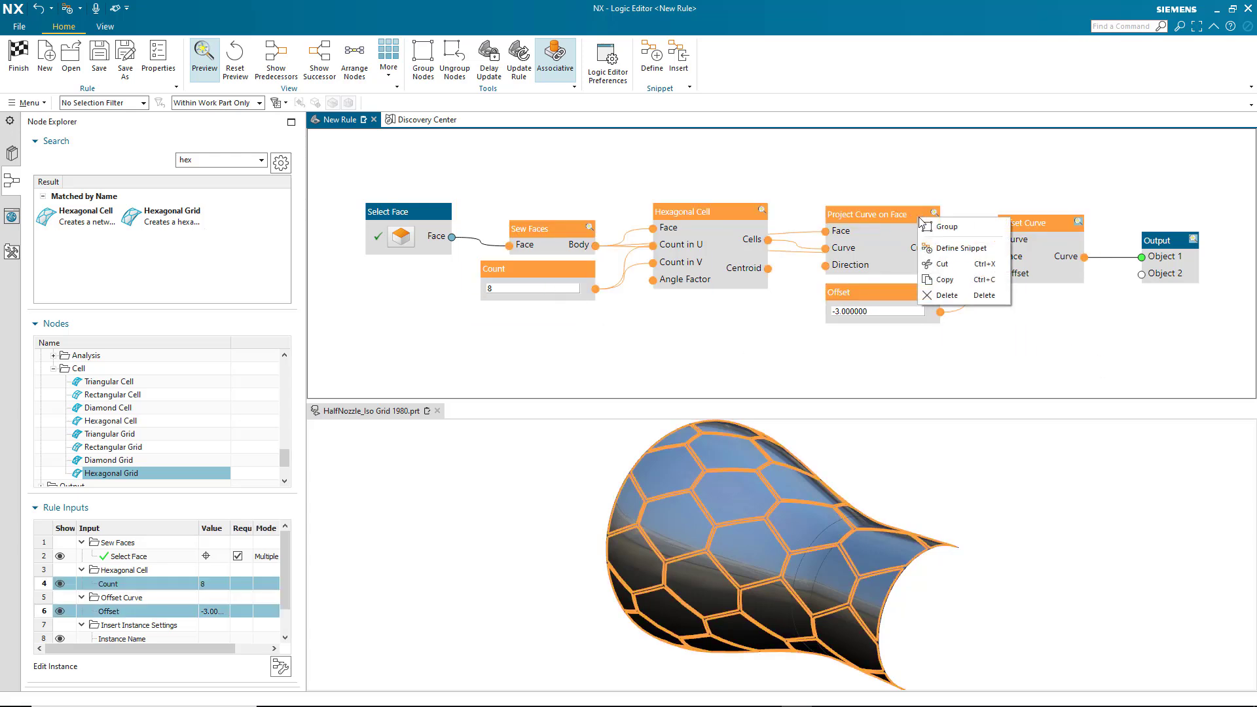
left_click(934, 224)
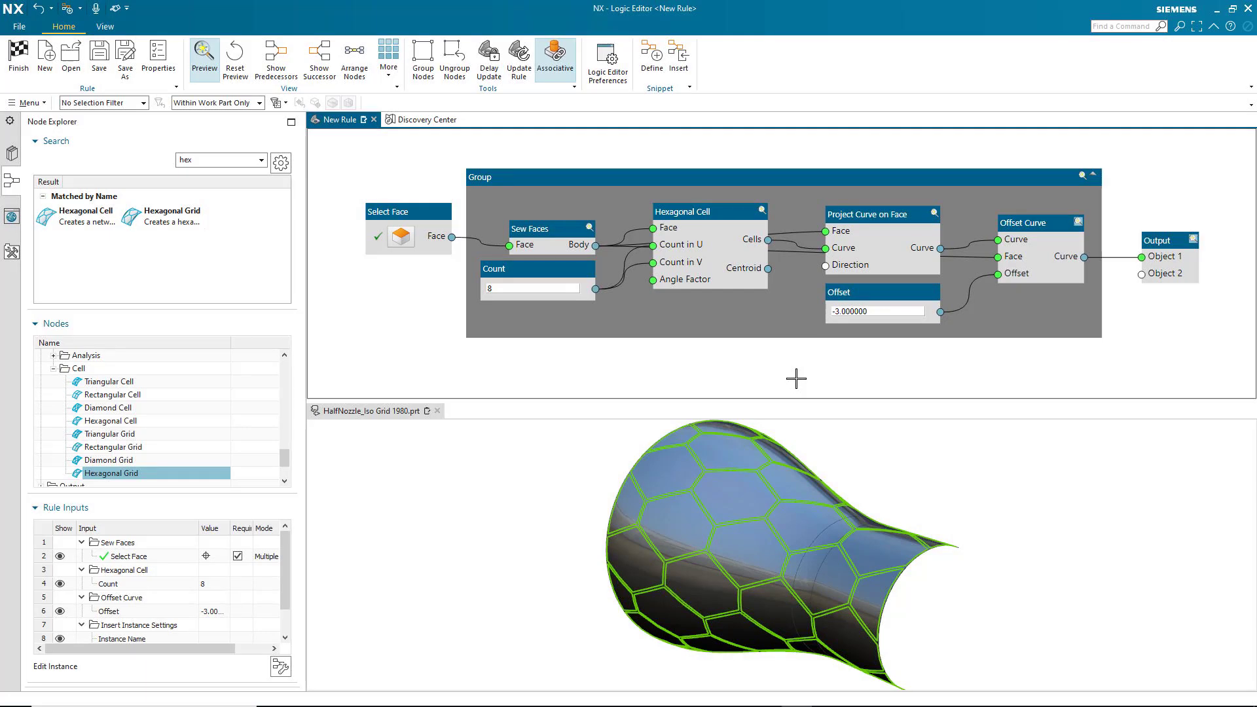
Collapse the group to align it beside Select Face, then expand it again and shift the Output node clear of it.
left_click(1094, 181)
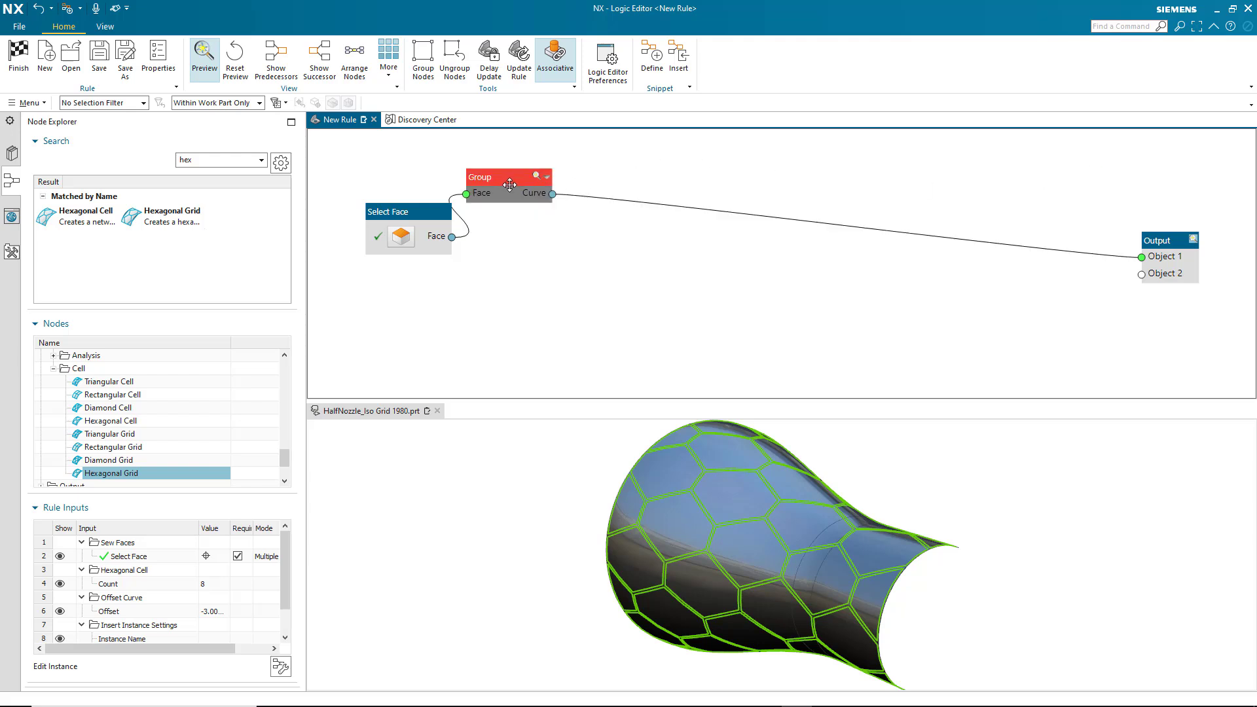
left_click_drag(517, 173, 564, 220)
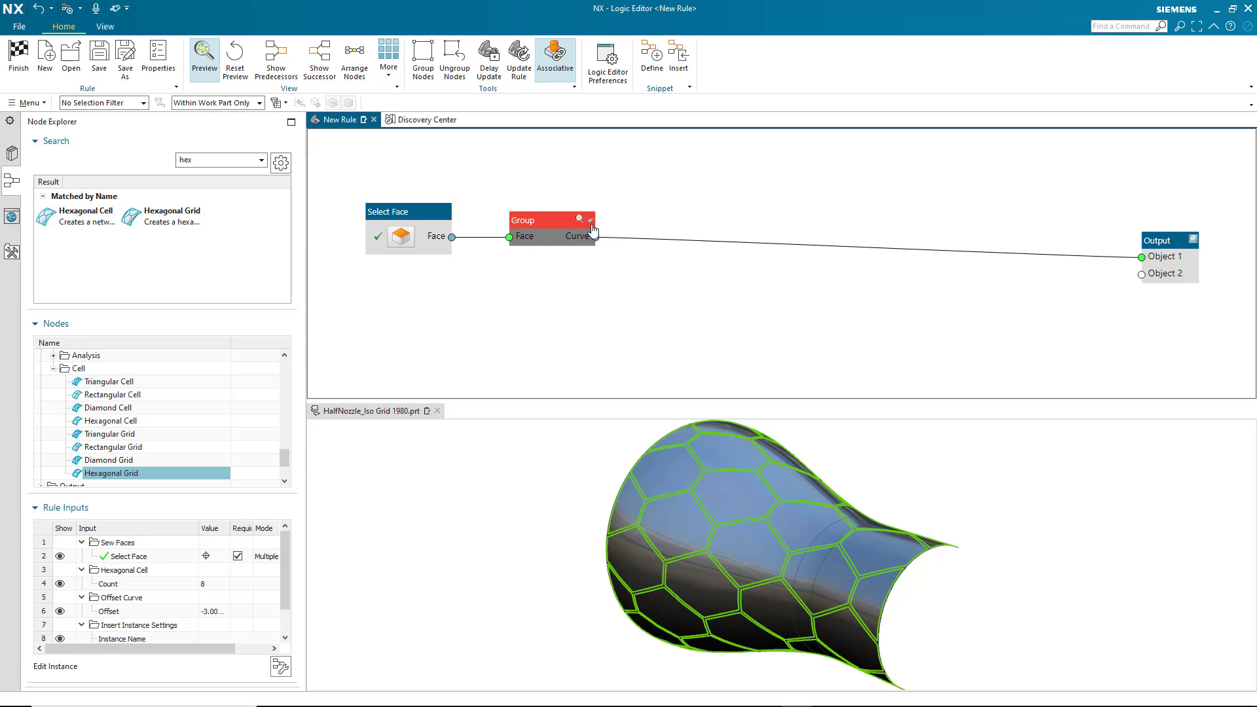
left_click(591, 223)
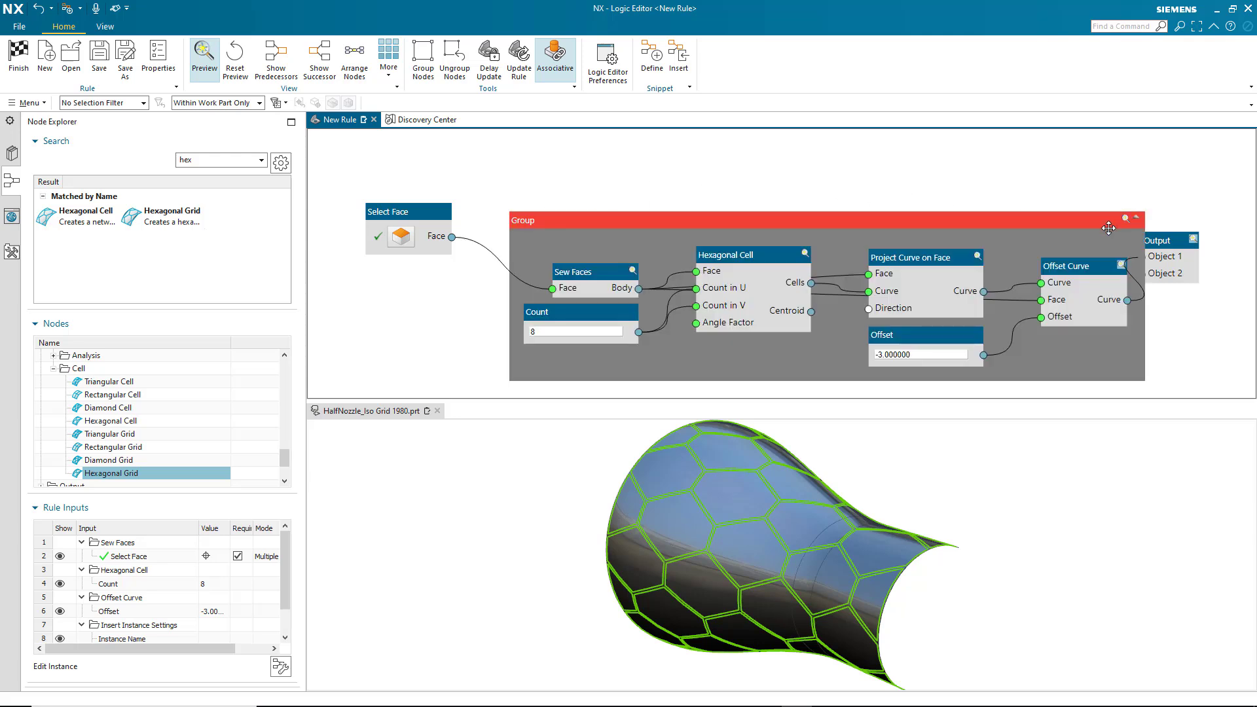
left_click_drag(1182, 239, 1208, 254)
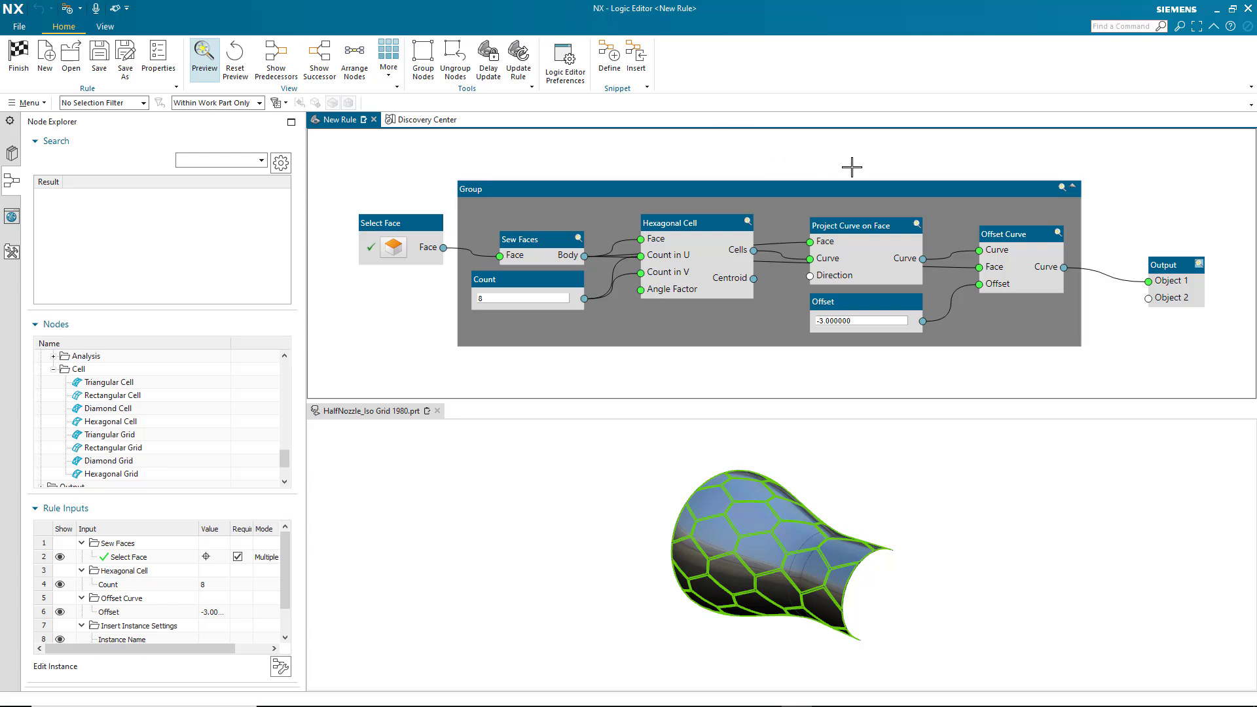
Ungroup the grouped nodes.
right_click(874, 189)
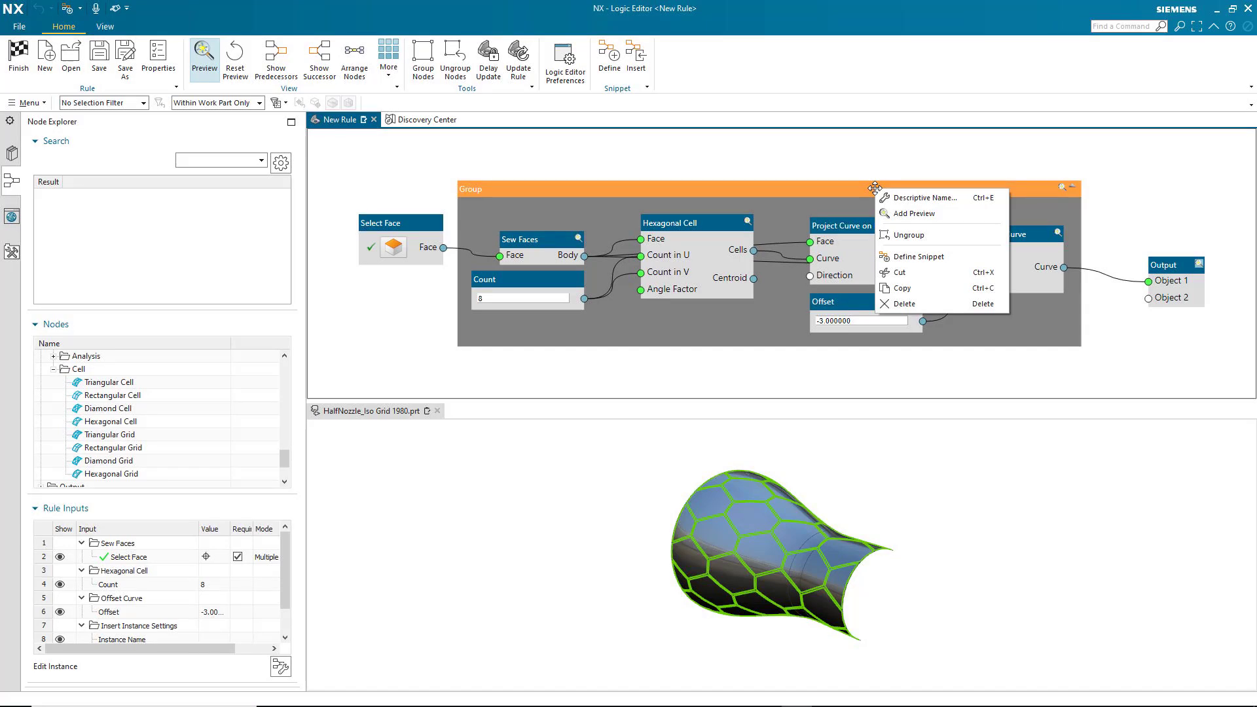
left_click(907, 235)
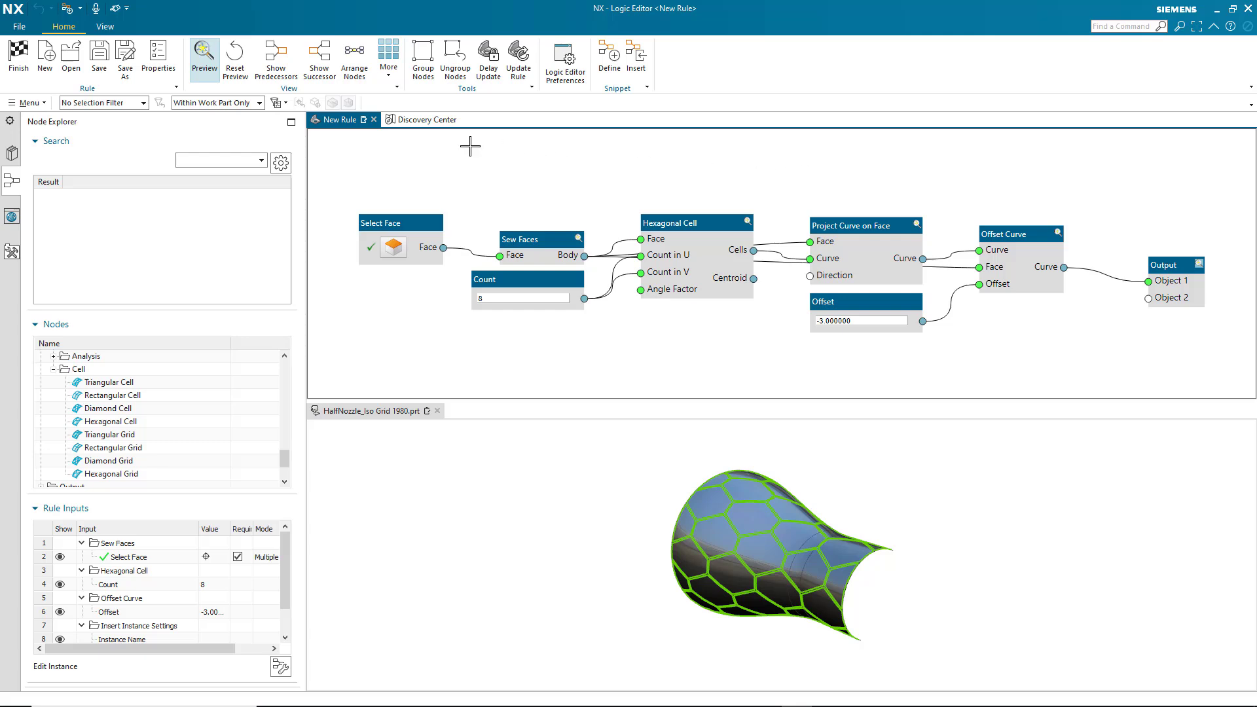
Define a snippet from the Sew Faces, Count, Hexagonal Cell, Project Curve on Face, Offset and Offset Curve nodes.
left_click_drag(460, 176, 1095, 370)
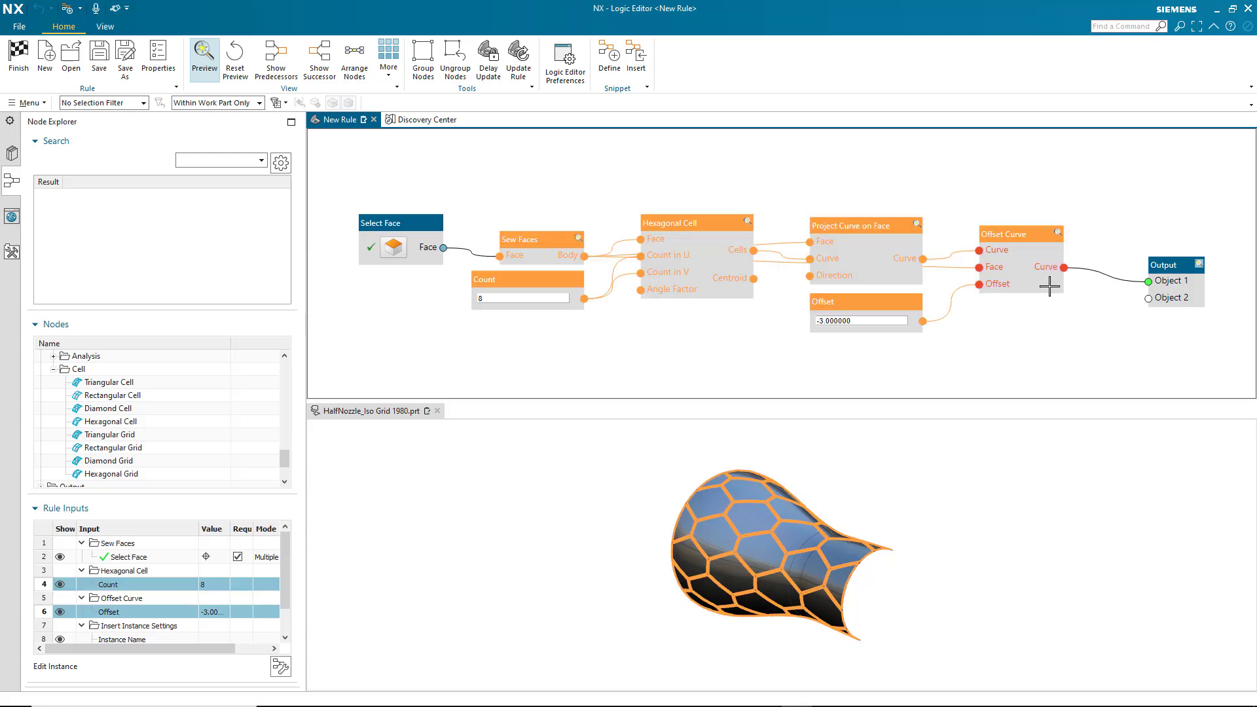
right_click(1032, 234)
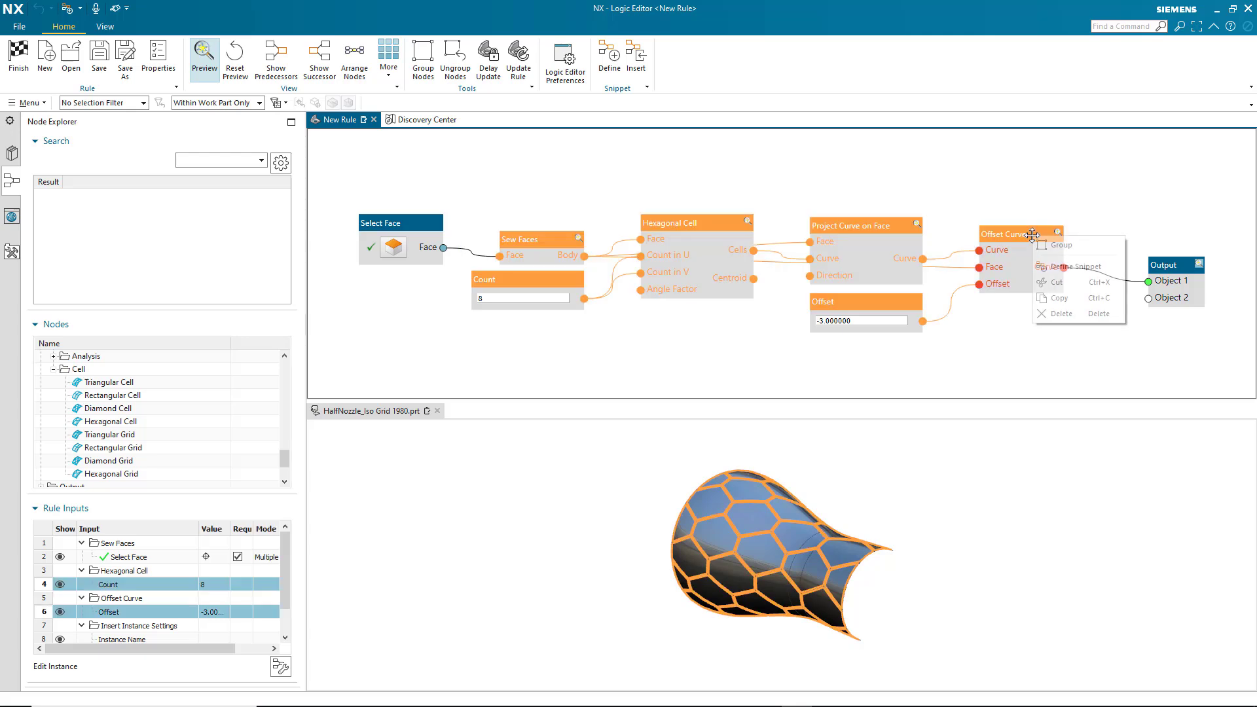
left_click(1060, 267)
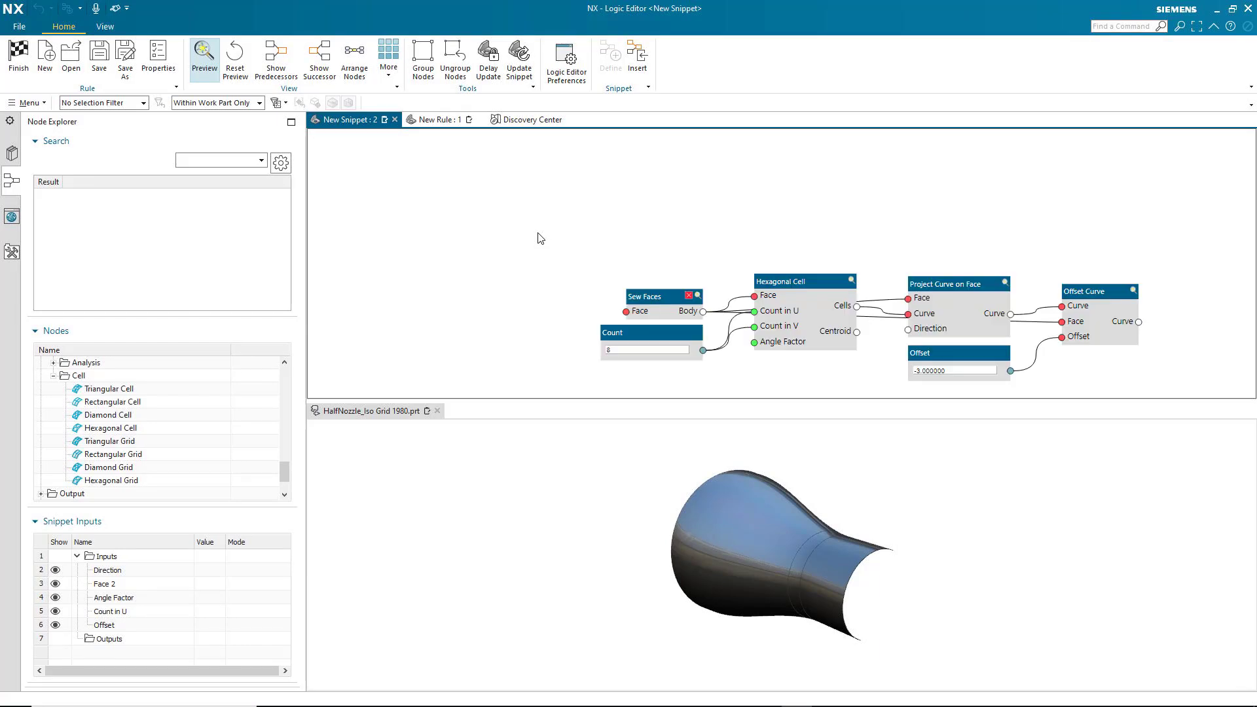
Spread out the snippet layout by moving the Sew Faces, Count and Offset Curve nodes away from the other nodes.
left_click_drag(666, 295, 537, 230)
left_click_drag(653, 332, 602, 296)
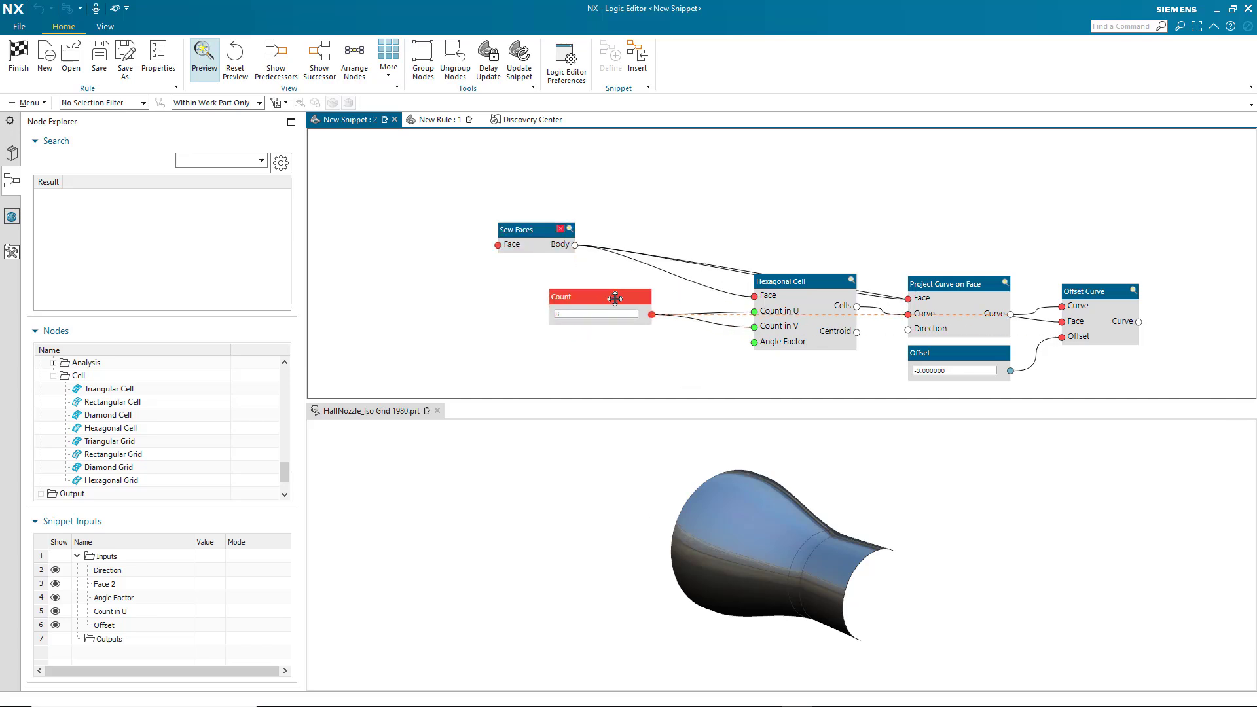
left_click_drag(1111, 294, 1111, 233)
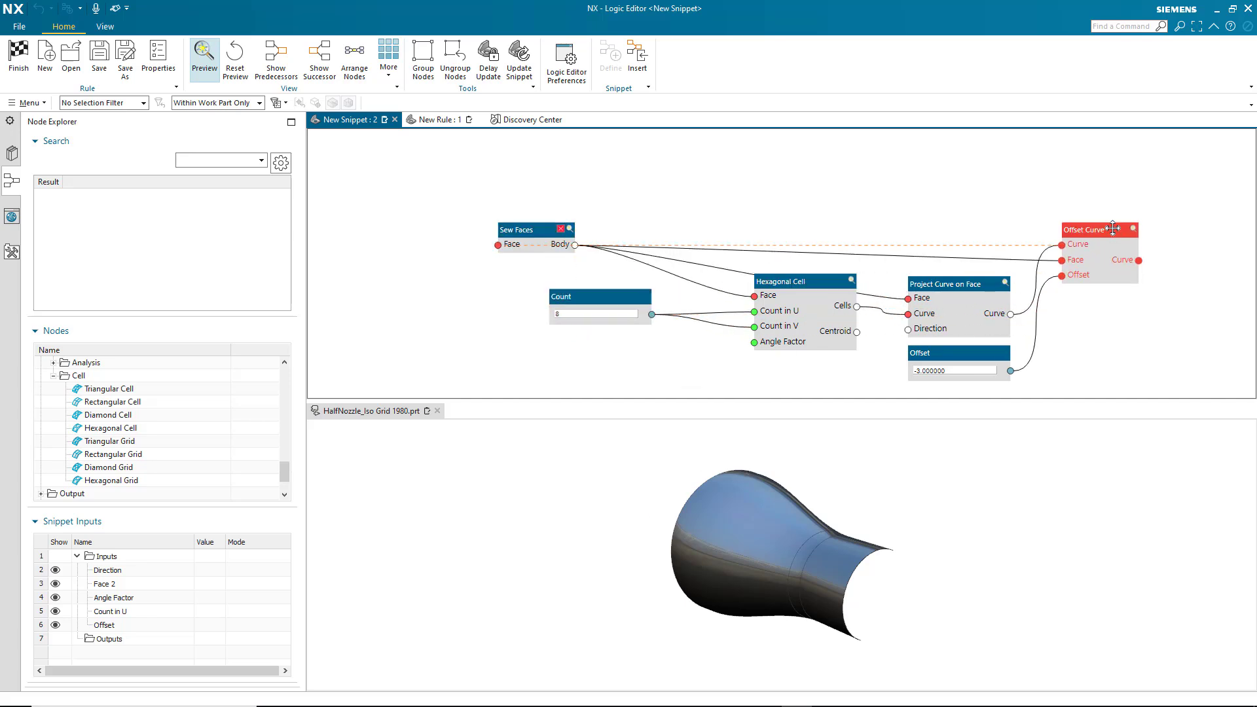
Add an Output node to the snippet's Offset Curve result and a Select Face node to the Sew Faces input.
right_click(1139, 263)
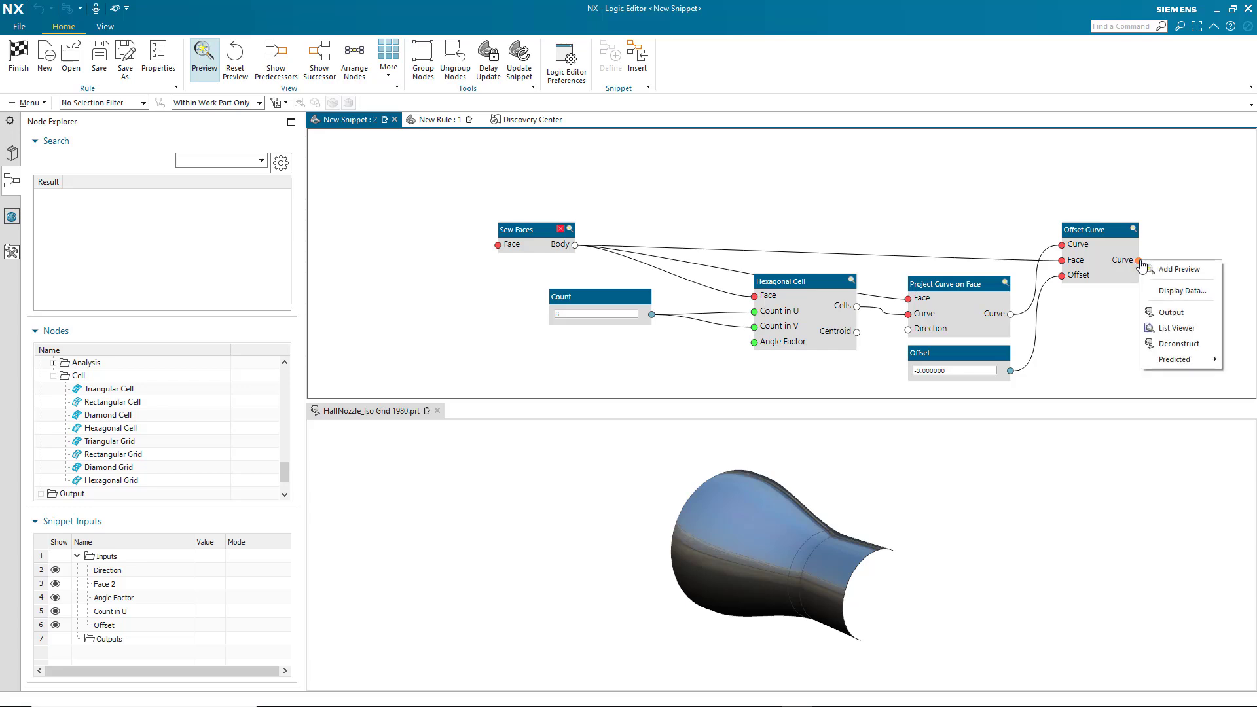
left_click(1178, 313)
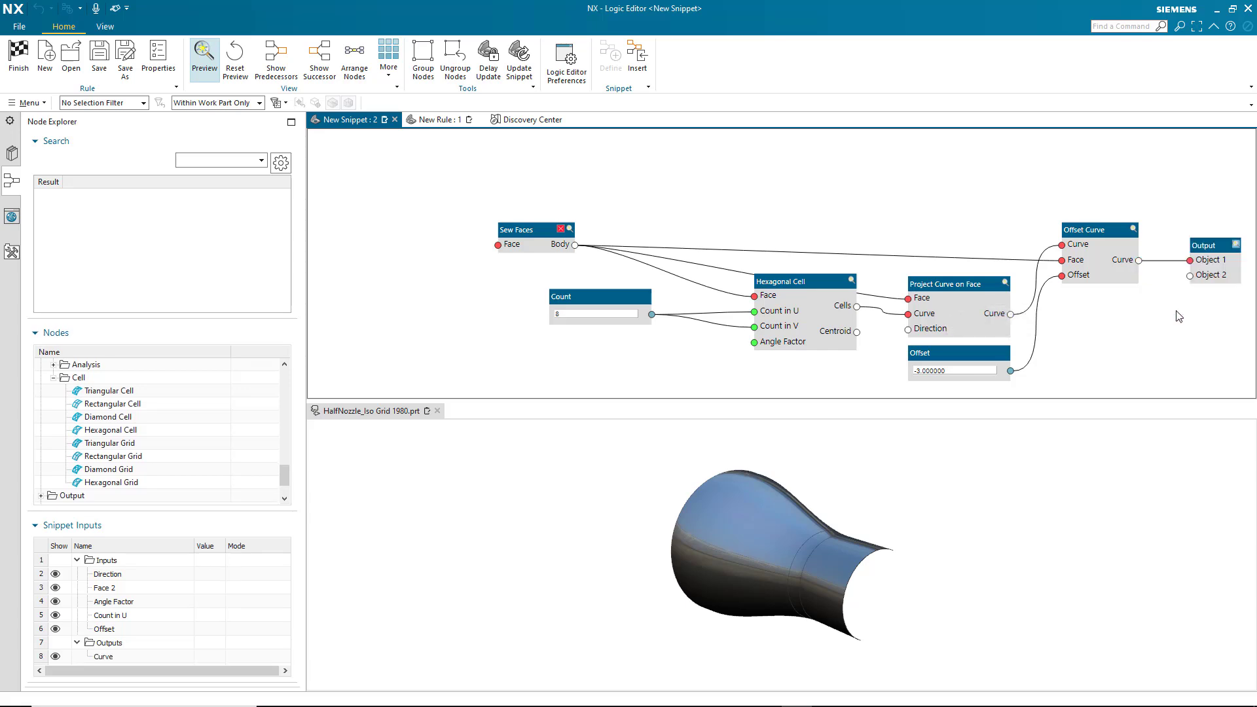
right_click(498, 245)
mouse_move(527, 302)
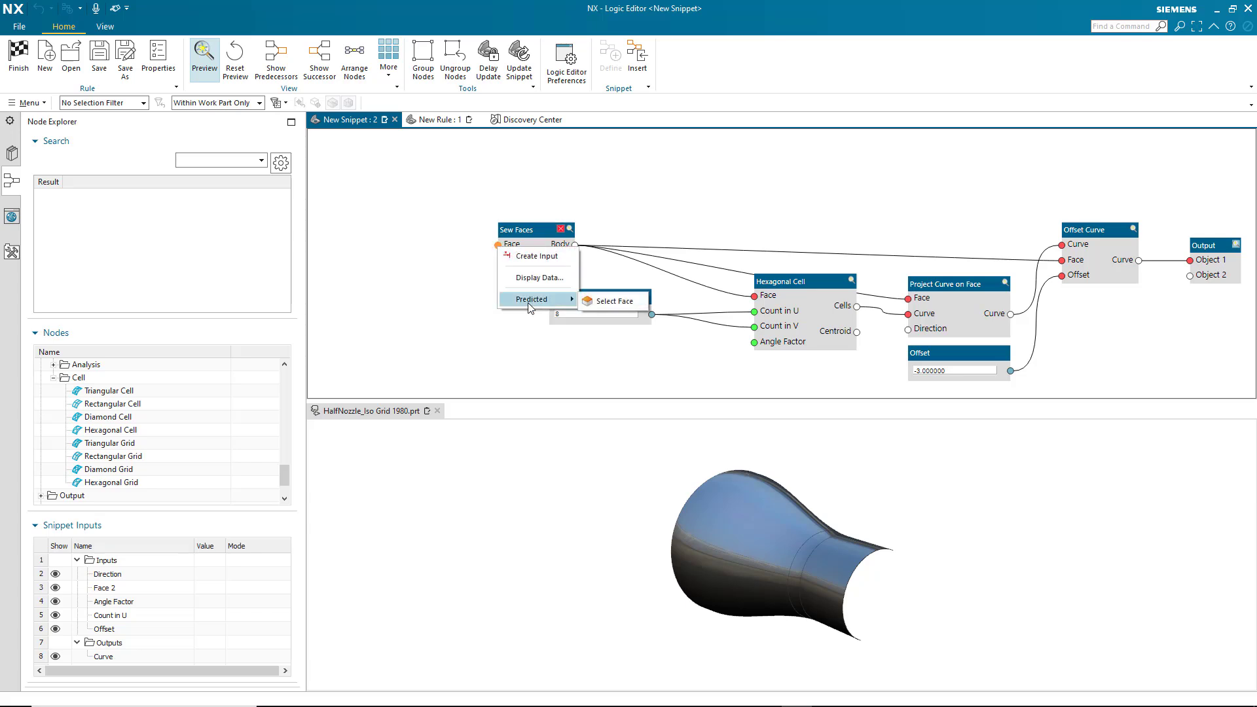
left_click(607, 302)
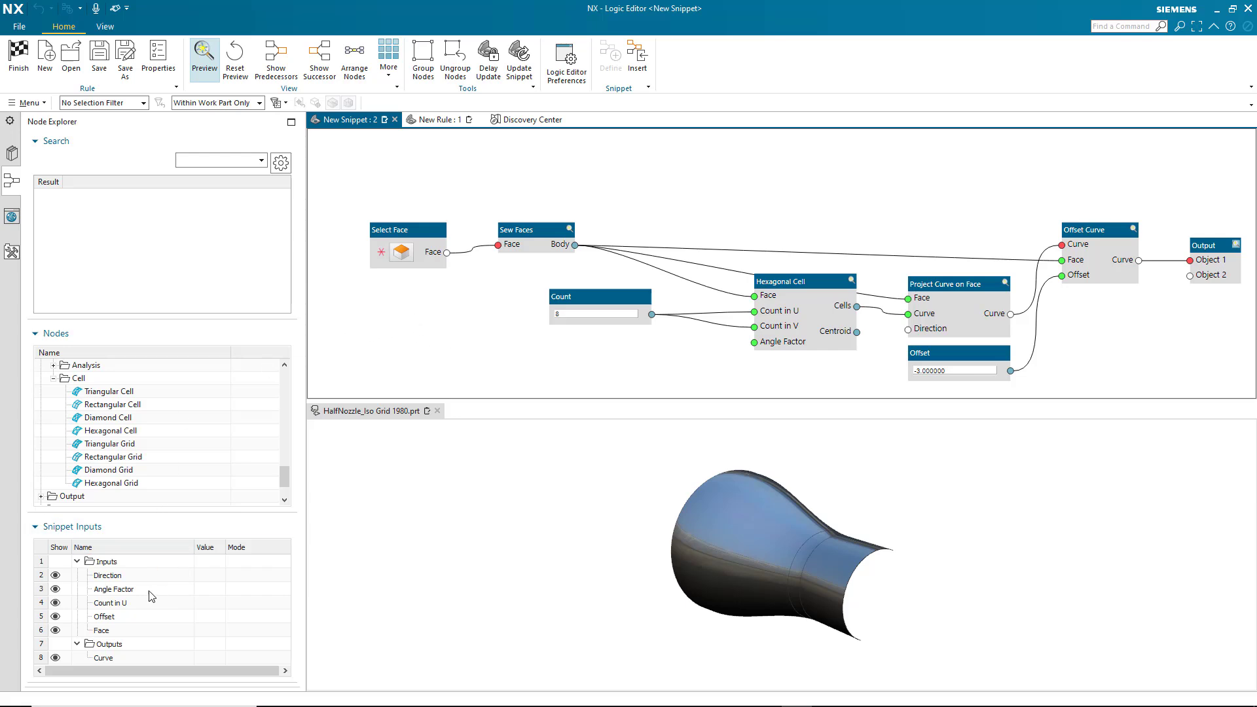
Hide the Direction and Angle Factor snippet inputs and move Face to the first place among the inputs.
left_click(56, 576)
left_click(56, 588)
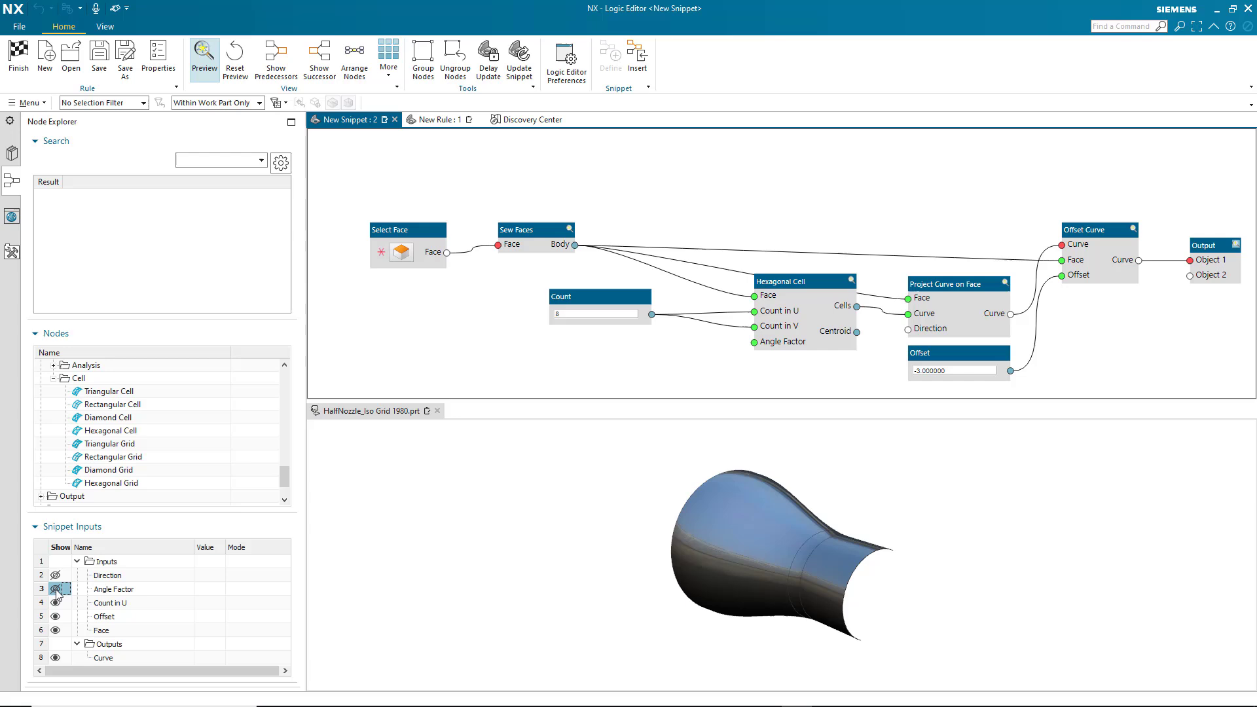
left_click(41, 631)
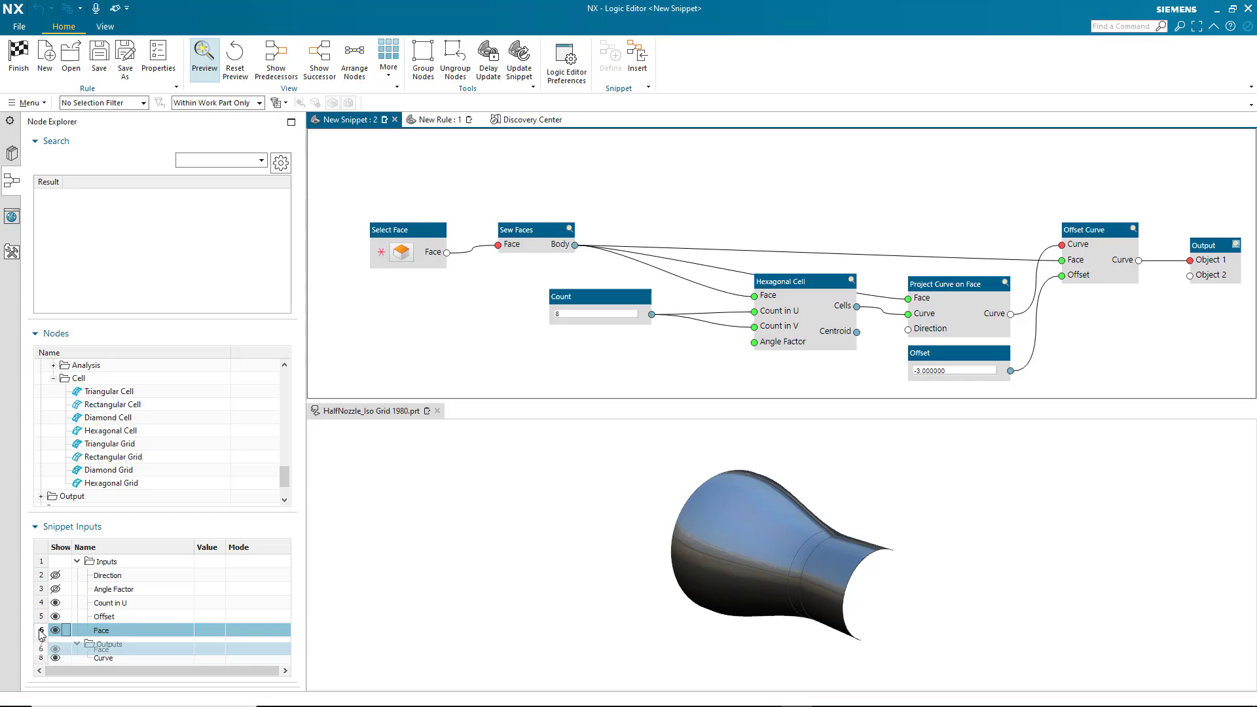
left_click_drag(41, 632, 39, 566)
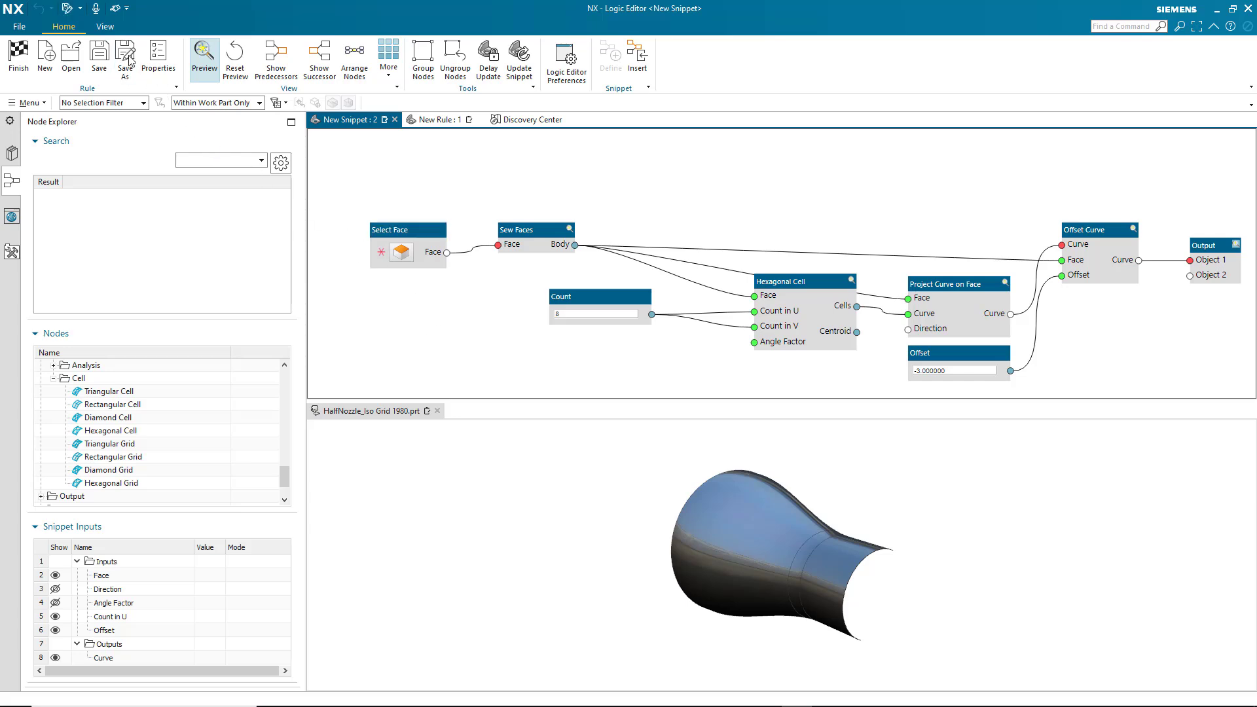
Save the snippet in the My Snippets folder under the name Offset Hex.
left_click(119, 72)
left_click(41, 212)
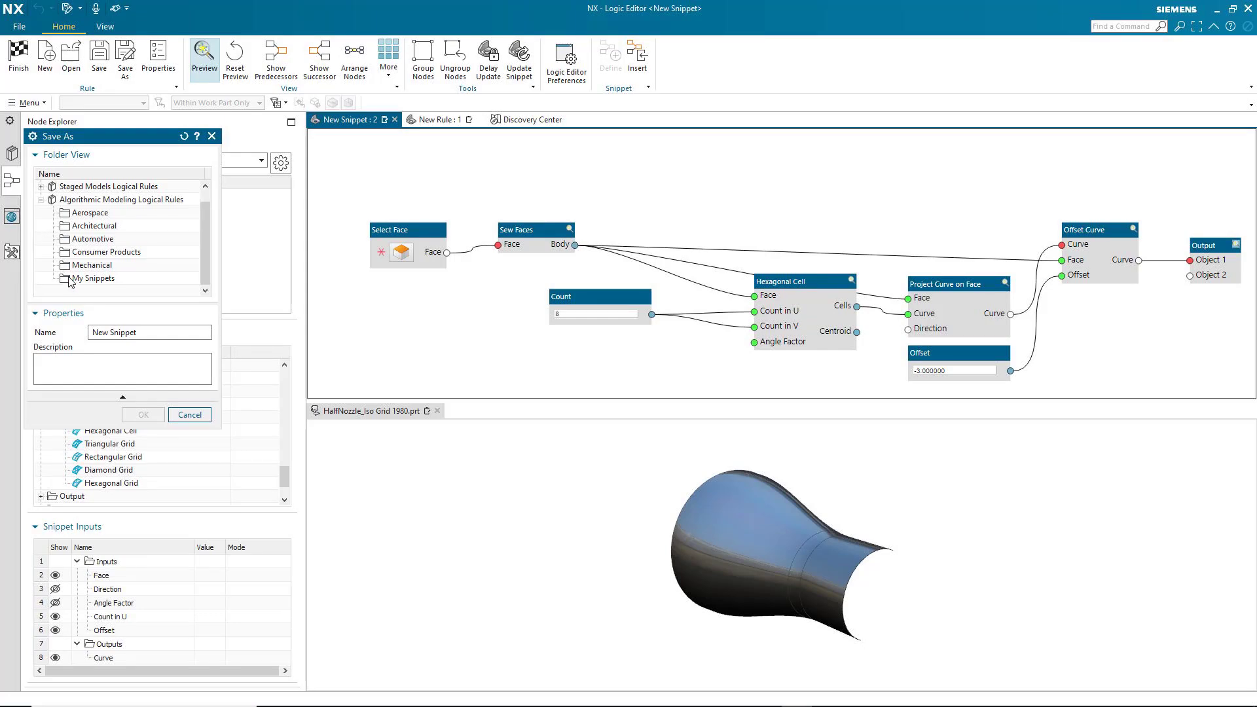
left_click(88, 278)
left_click(59, 332)
type("Offset Hex")
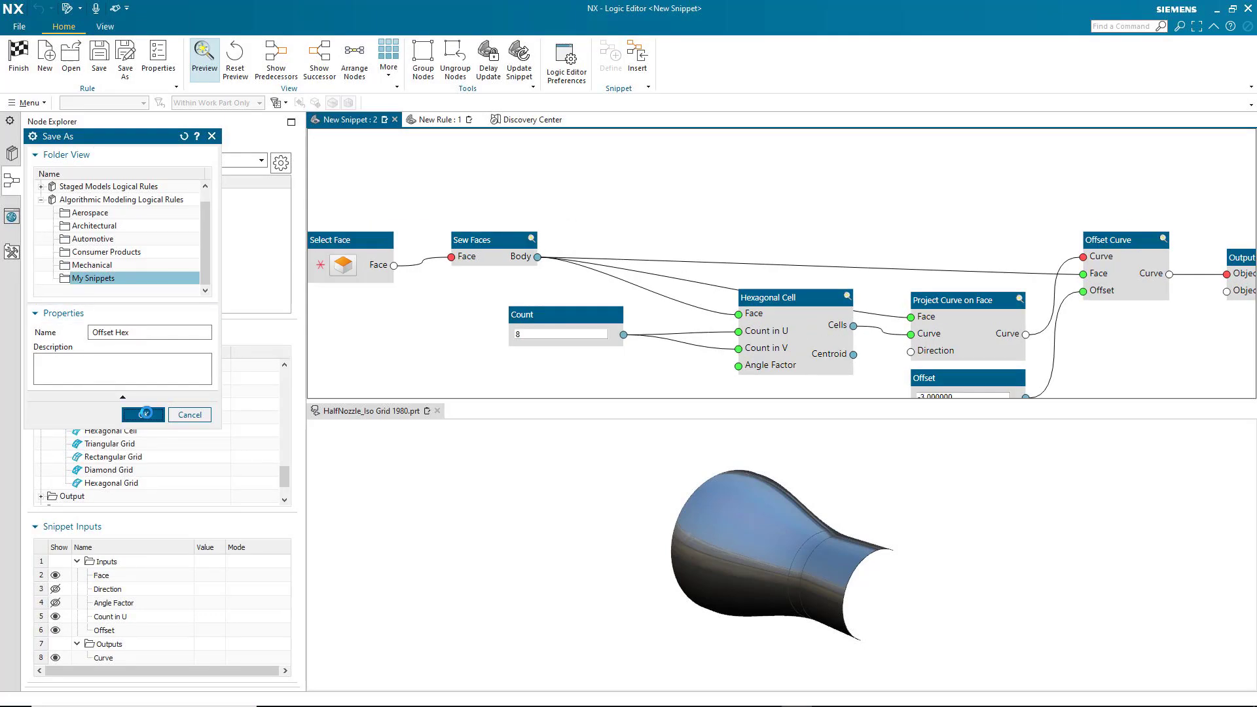
left_click(144, 414)
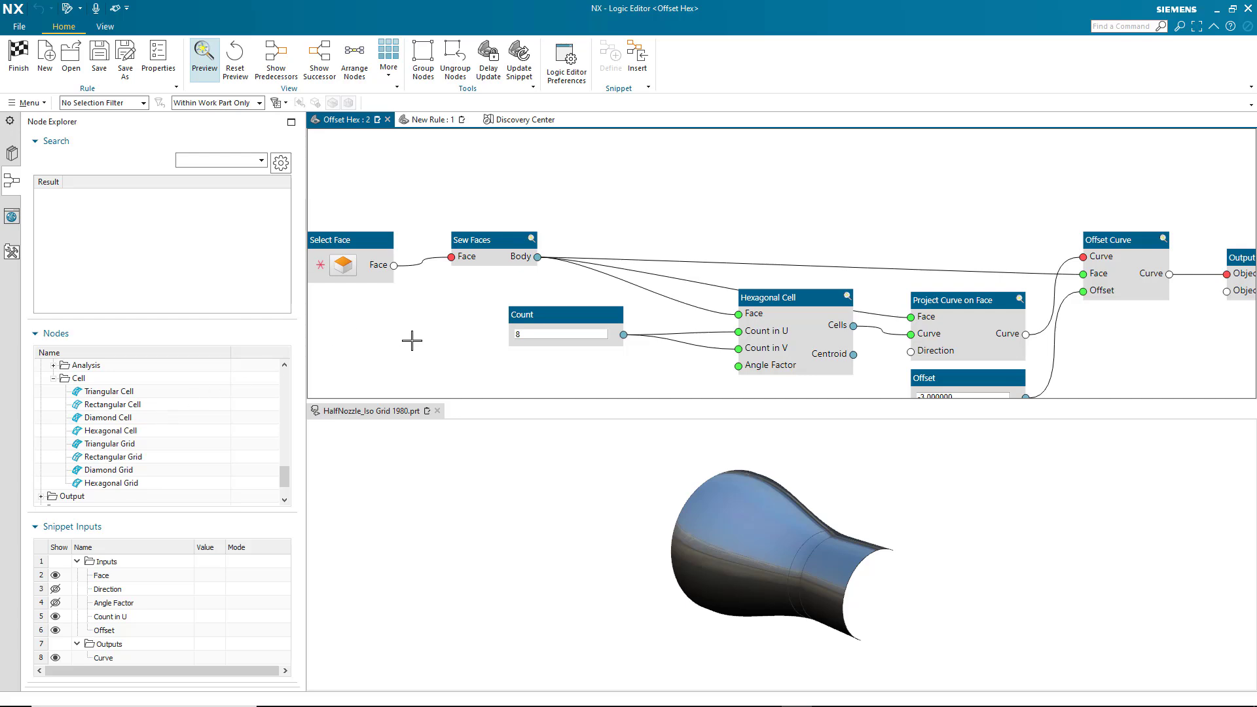
Finish the snippet and place its Offset Hex node above the Hexagonal Cell node in the rule.
left_click(18, 69)
left_click(522, 373)
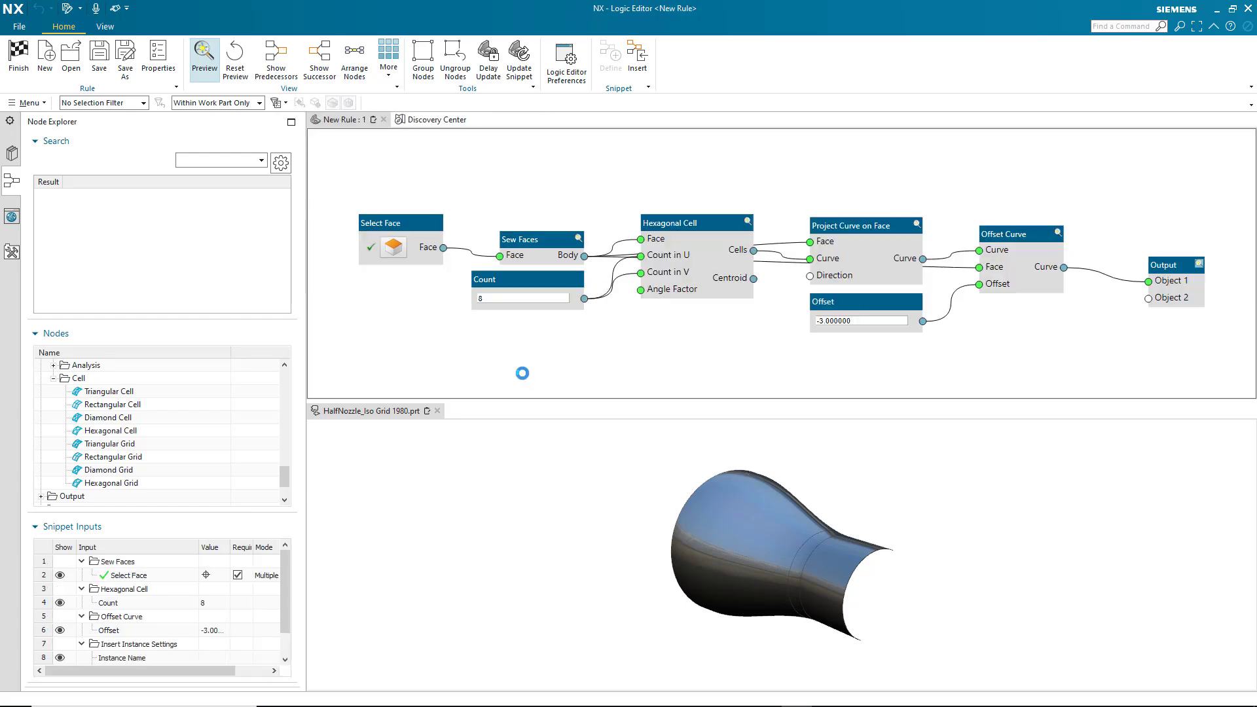
left_click_drag(592, 198, 682, 147)
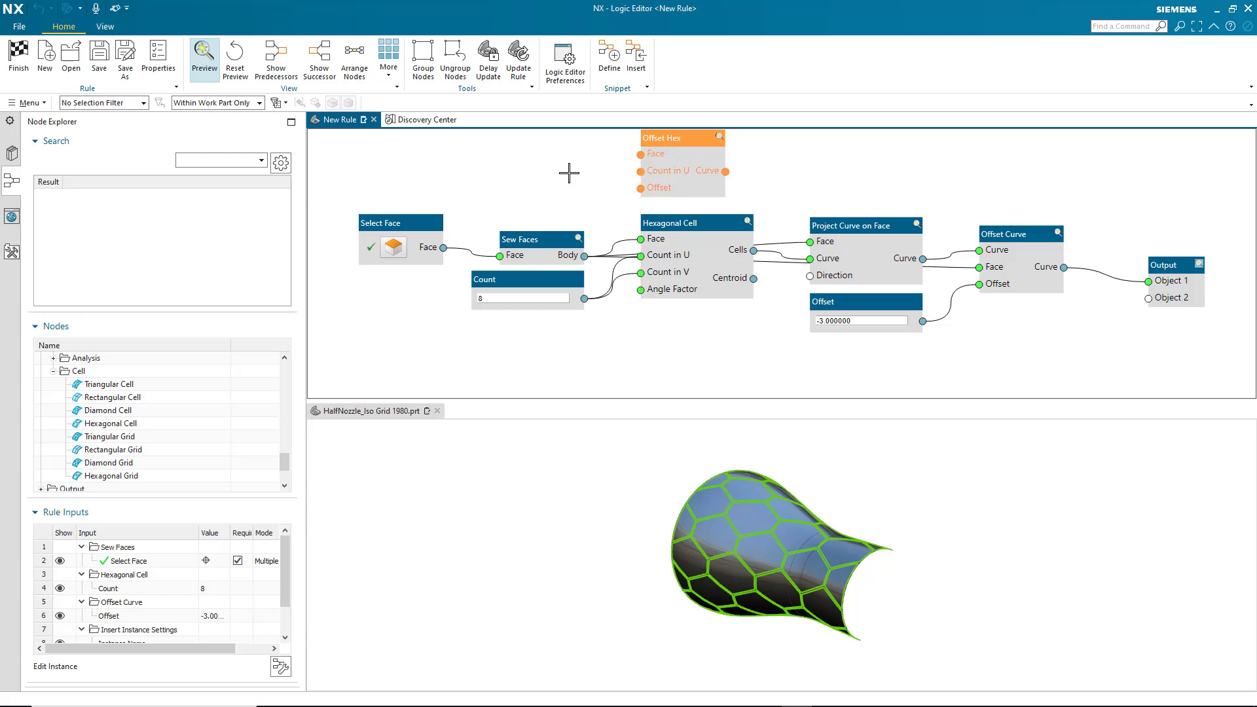
left_click(568, 172)
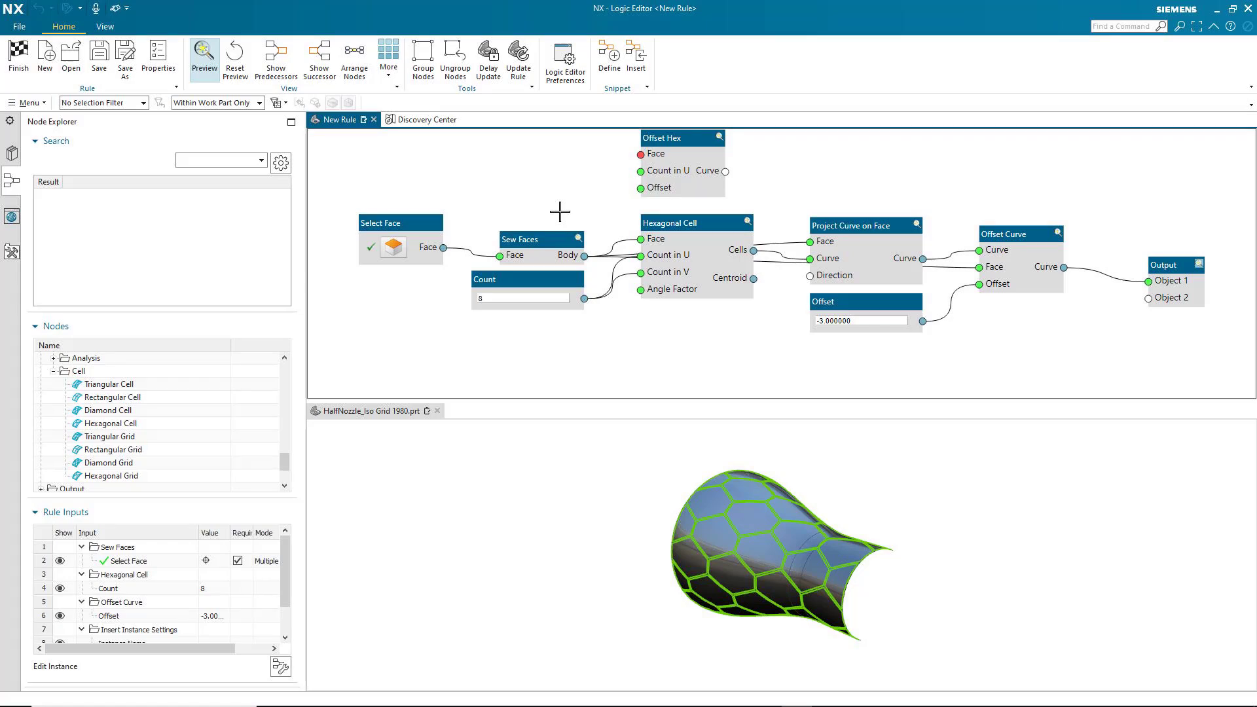
Delete the Sew Faces, Hexagonal Cell, Offset, Project Curve on Face and Offset Curve nodes from the rule.
left_click(523, 239)
key("Delete")
left_click(681, 222)
key("Delete")
left_click(844, 301)
right_click(885, 303)
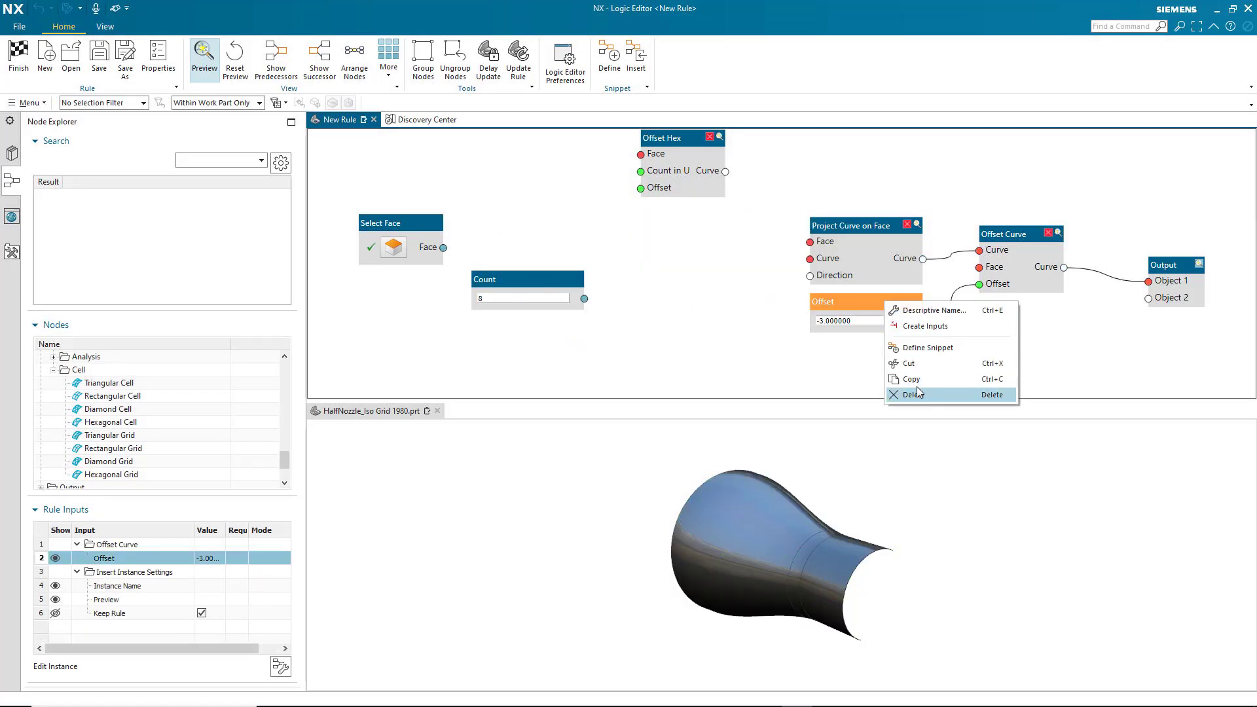
left_click(915, 394)
key("Delete")
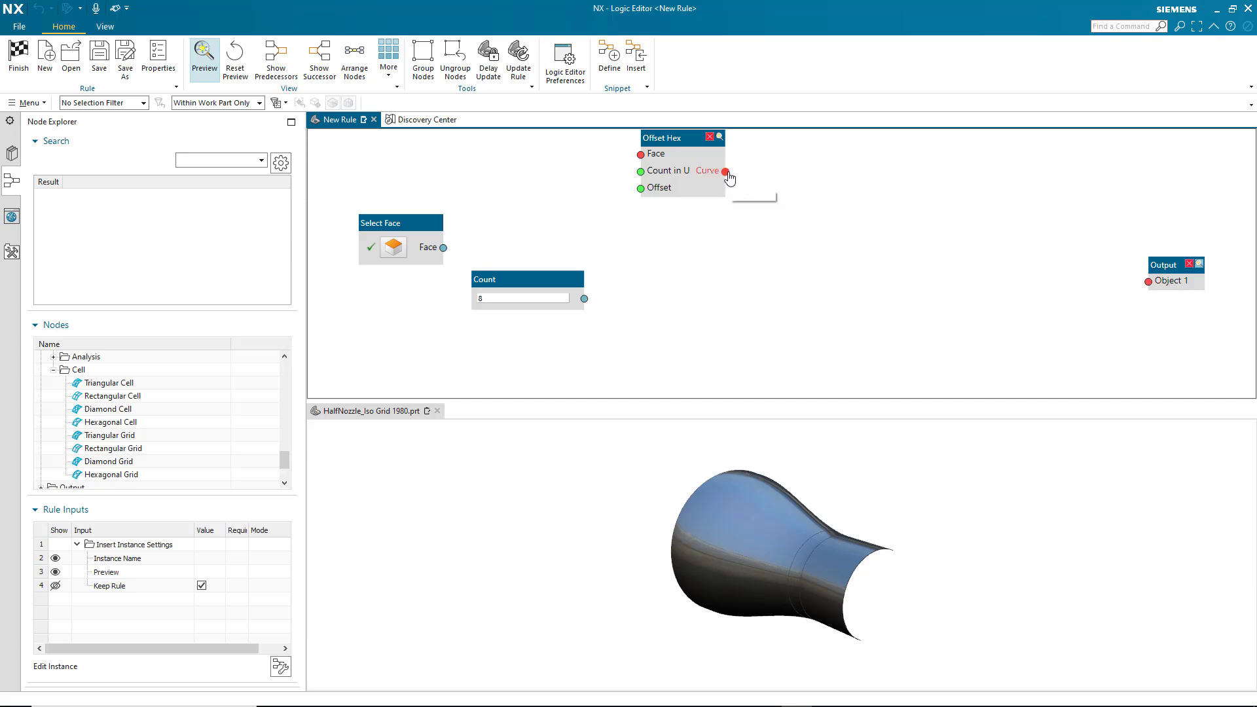
Connect the Offset Hex Curve output to Output Object 1, Count to Count in U, and Select Face to Face.
left_click_drag(726, 172, 1147, 281)
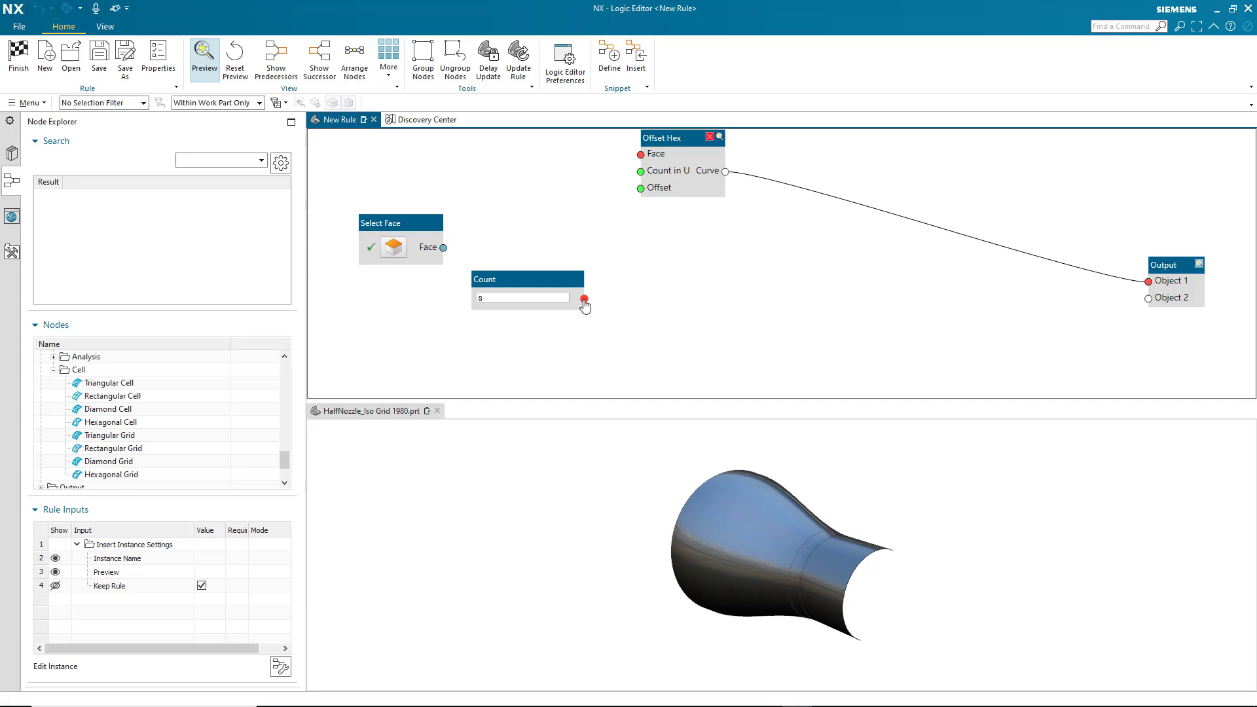
left_click_drag(583, 299, 639, 172)
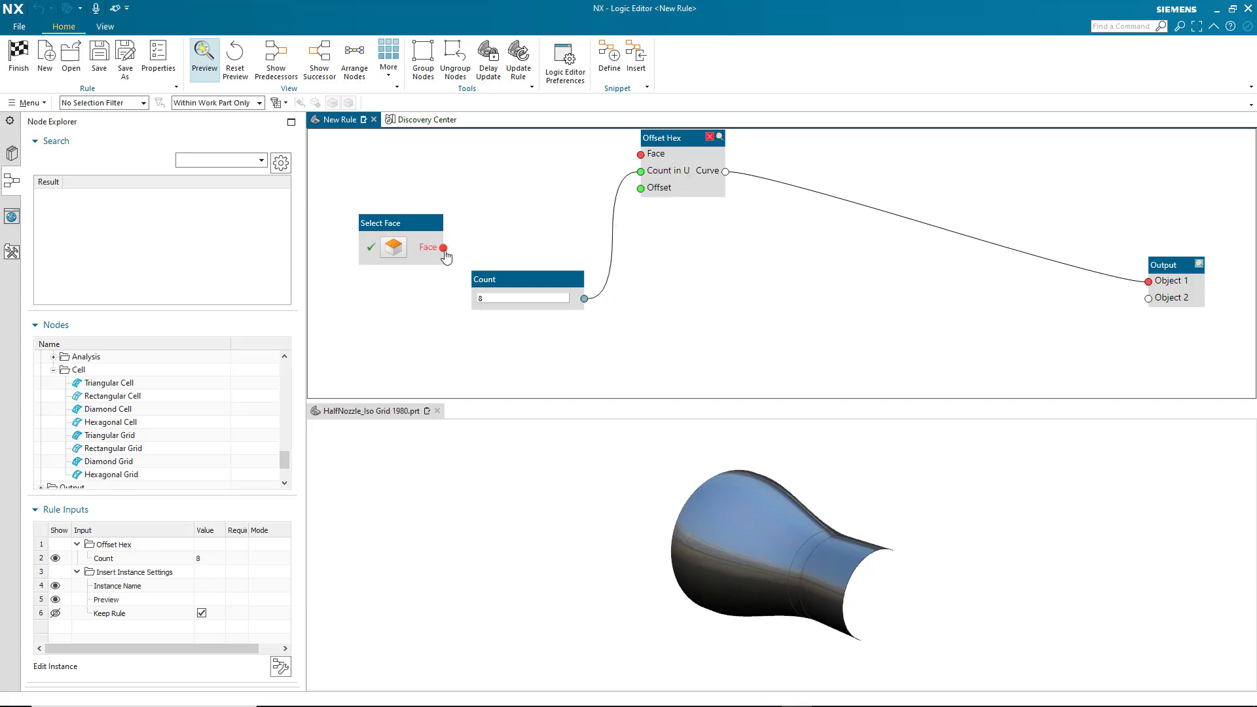
left_click_drag(444, 249, 639, 159)
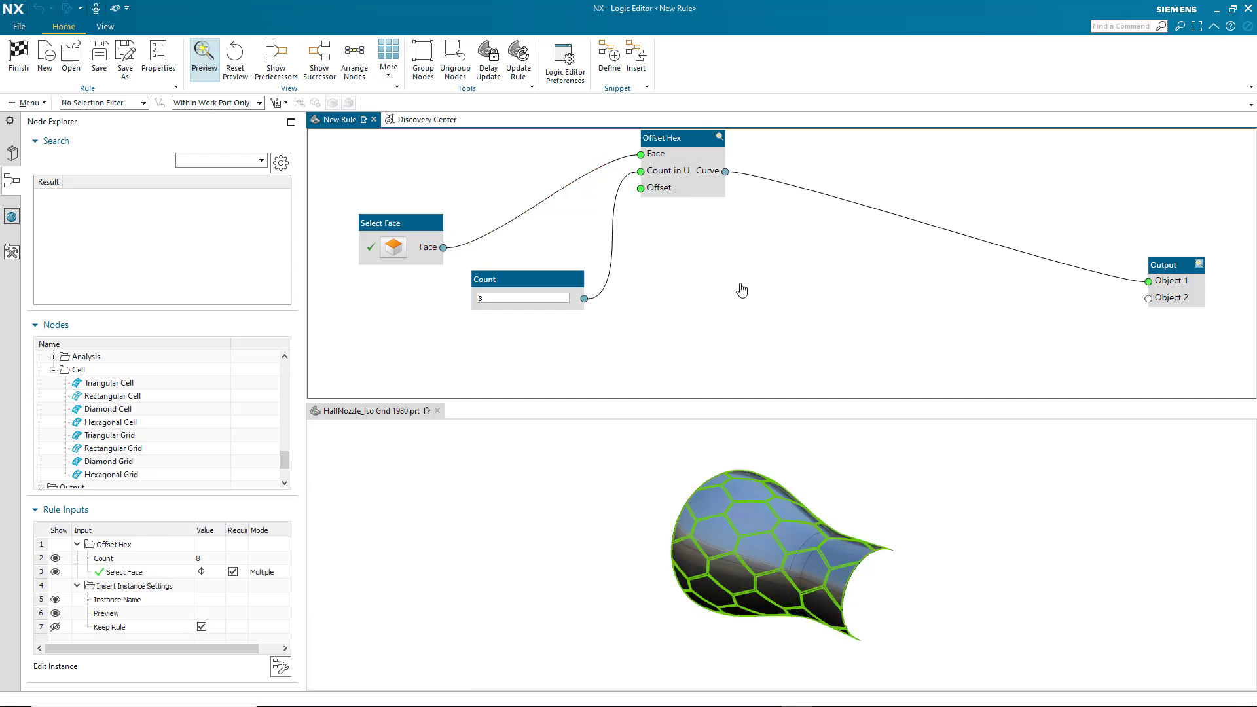
Move the Offset Hex node level with Select Face and place the Output node close beside it.
left_click_drag(685, 143, 690, 229)
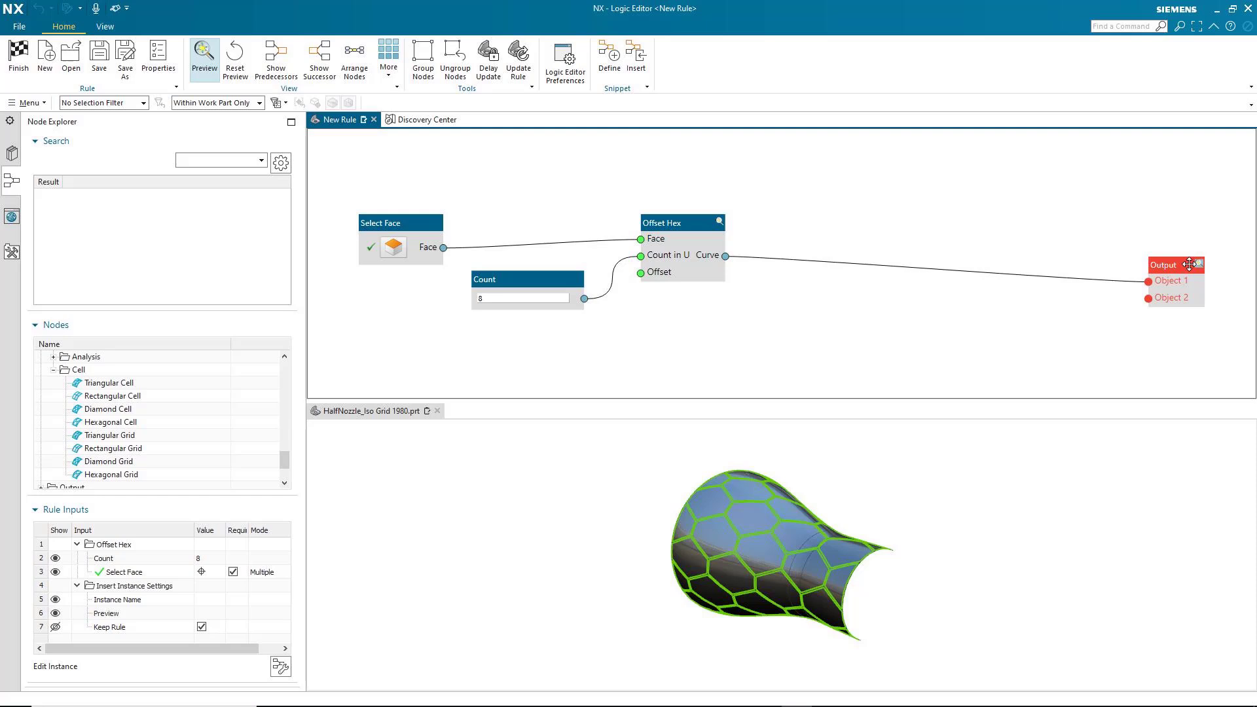
left_click_drag(1189, 265, 828, 229)
left_click(538, 276)
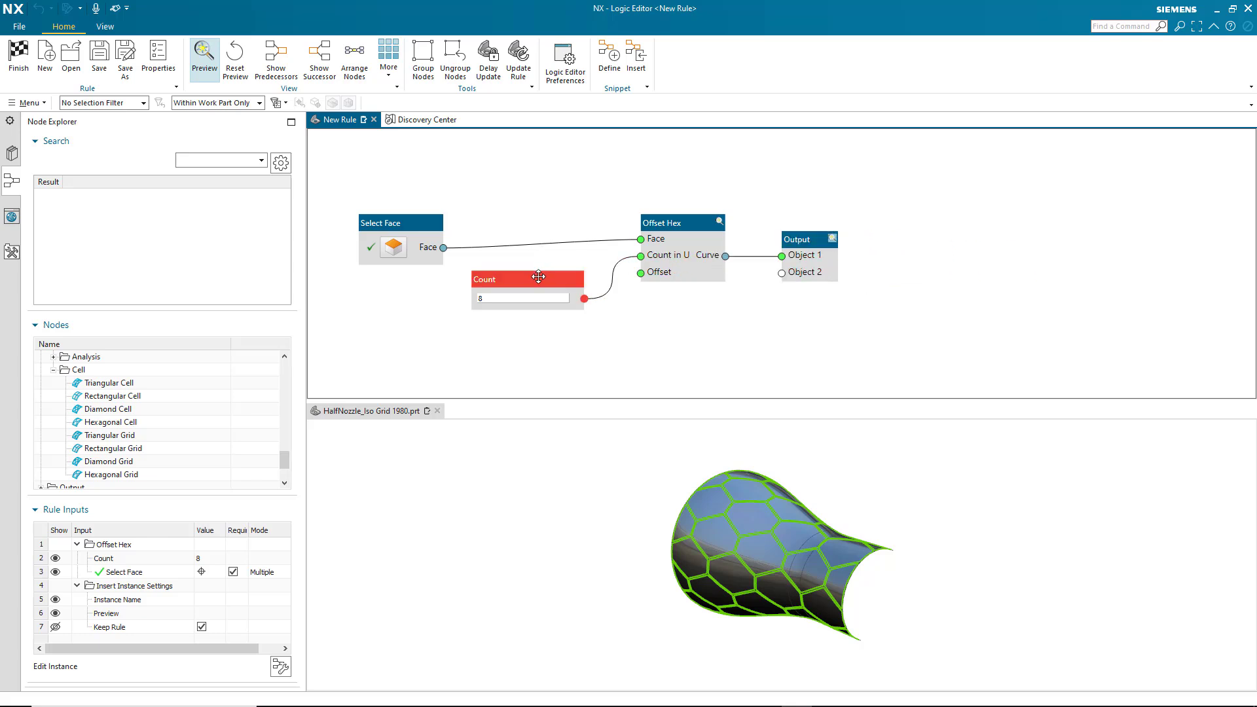
mouse_move(538, 276)
left_mouse_down()
mouse_move(566, 277)
mouse_move(538, 275)
left_mouse_up()
left_click(639, 354)
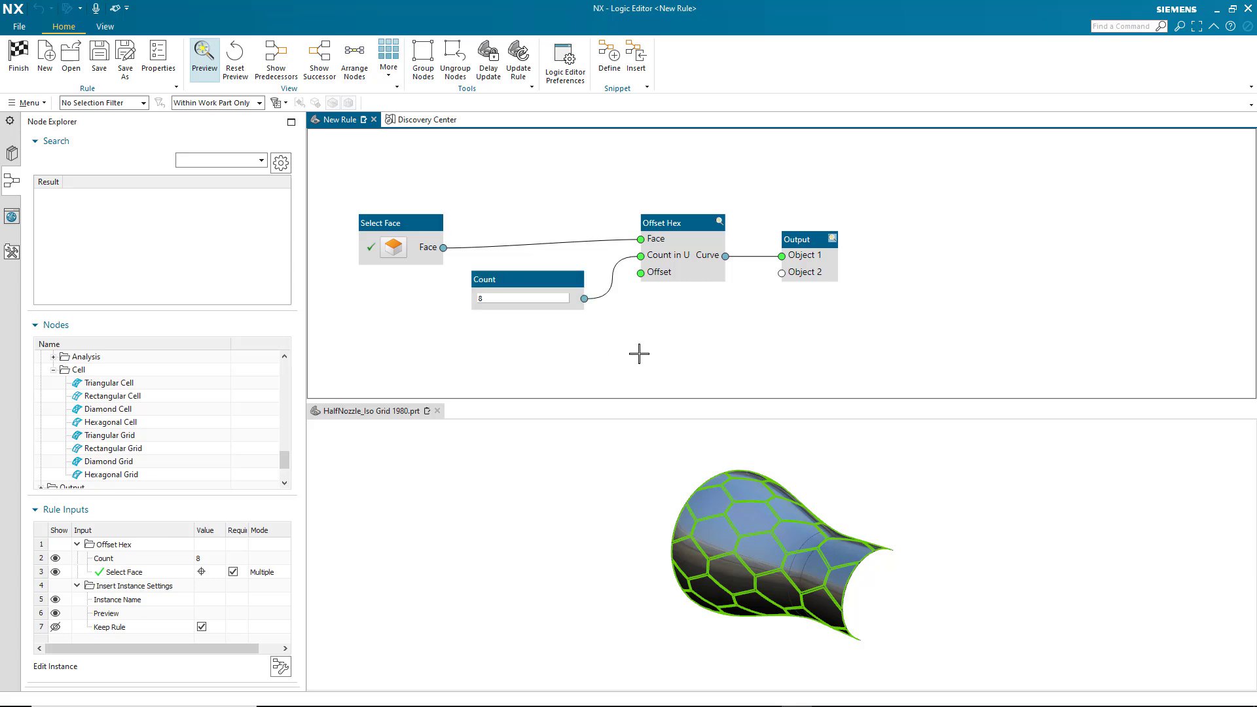
Add the predicted input node for Offset to the Offset Hex node.
right_click(640, 273)
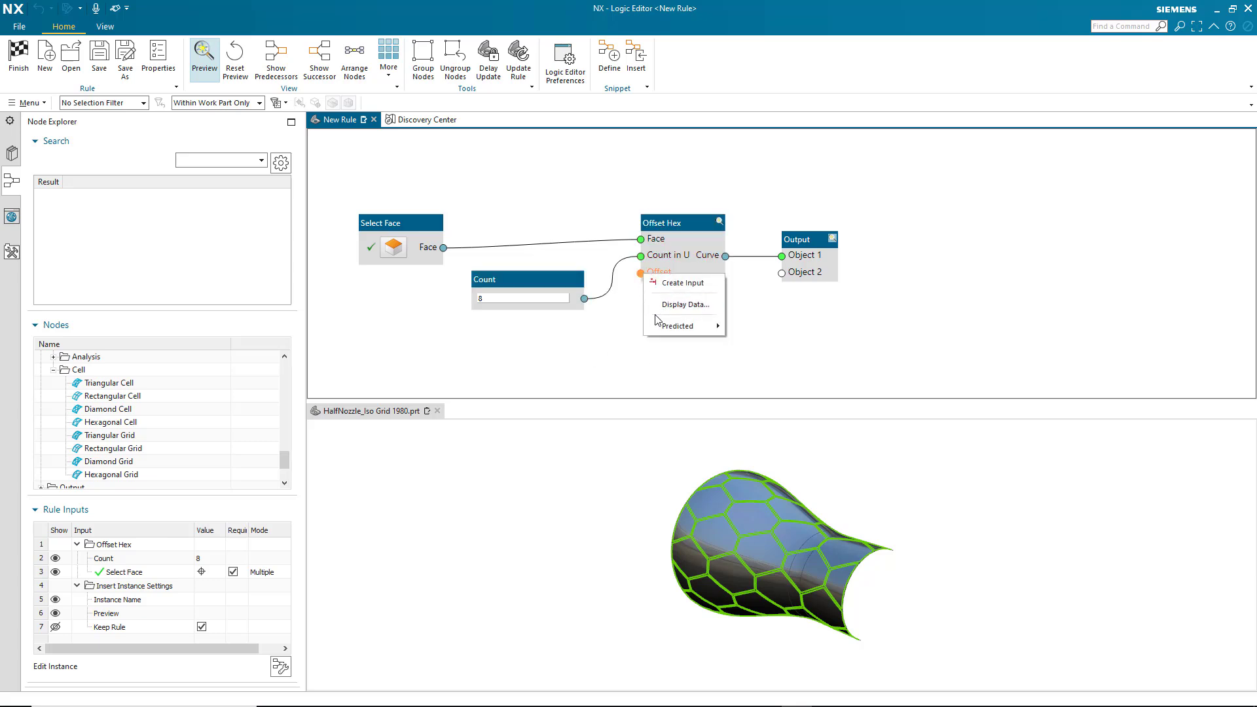
mouse_move(677, 325)
left_click(746, 332)
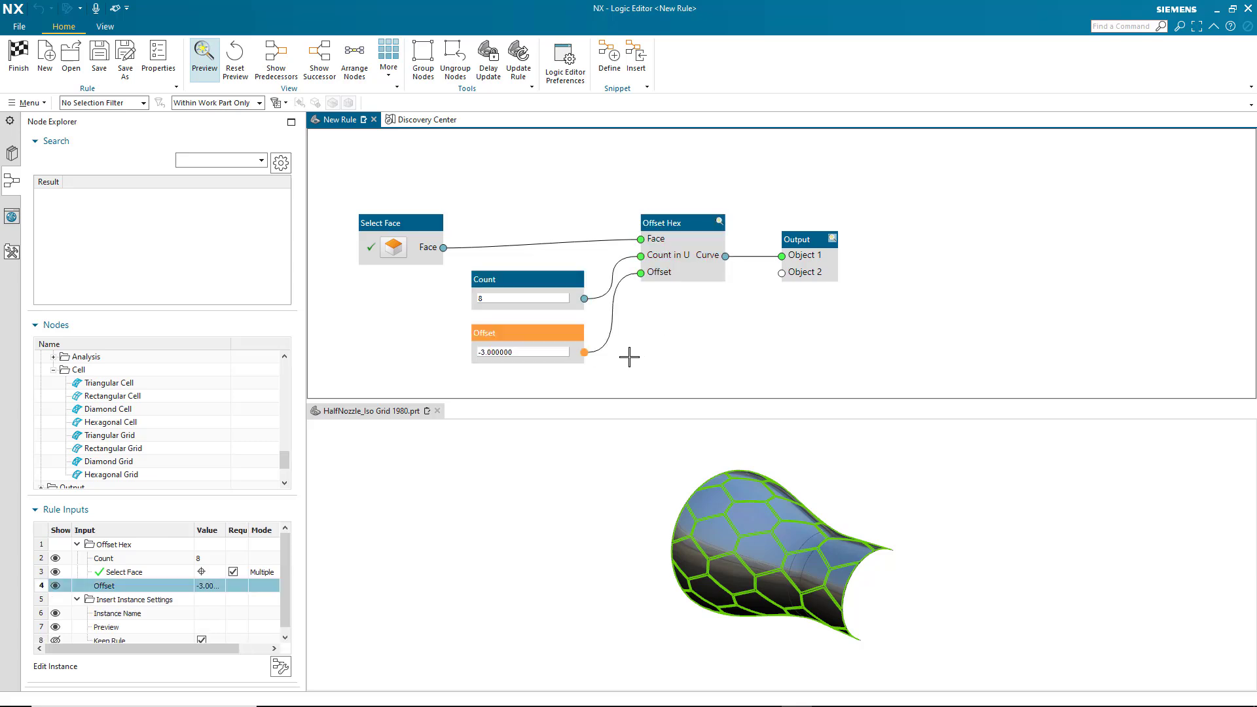
left_click(788, 366)
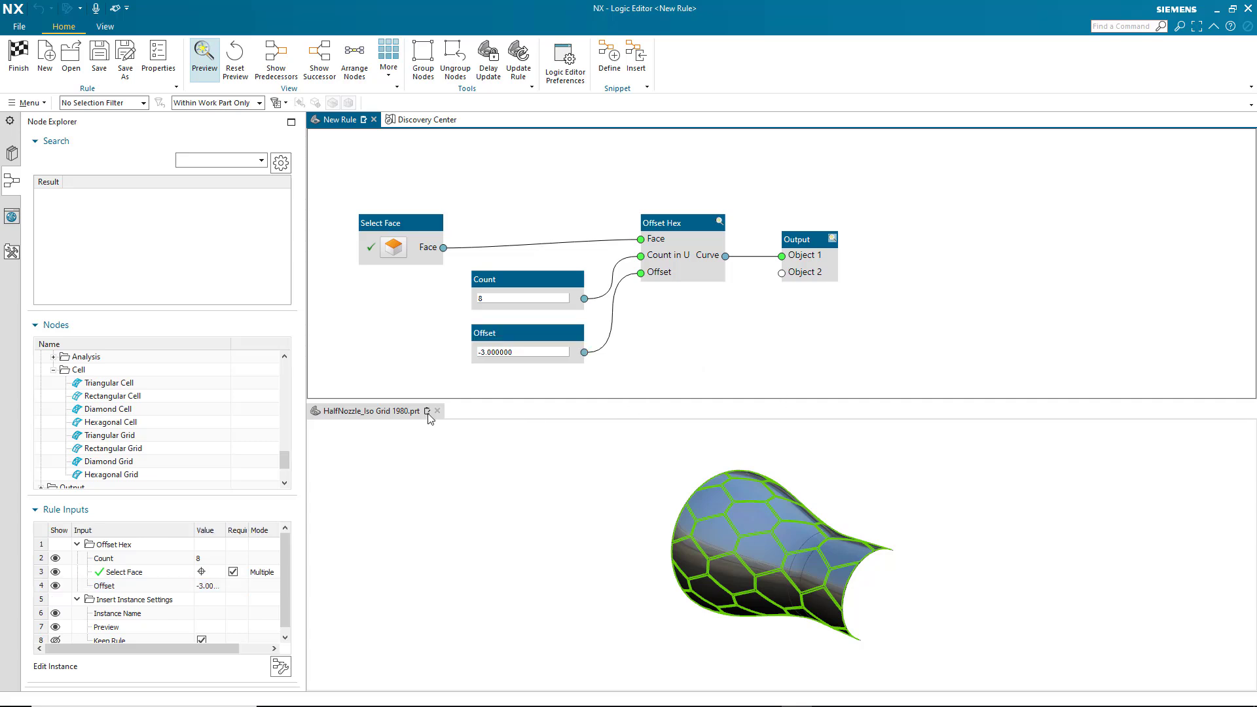
left_click(384, 417)
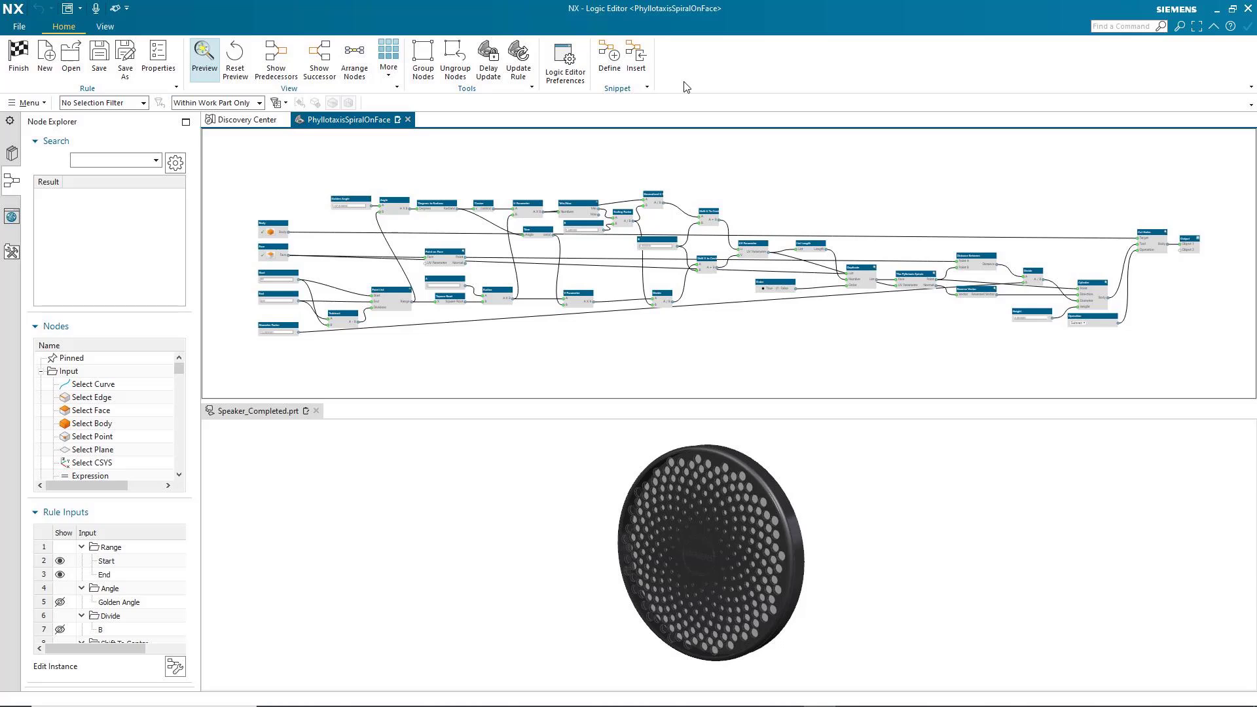
Show the overview window for the PhyllotaxisSpiralOnFace rule and use it to navigate between both ends of the node graph.
left_click(388, 63)
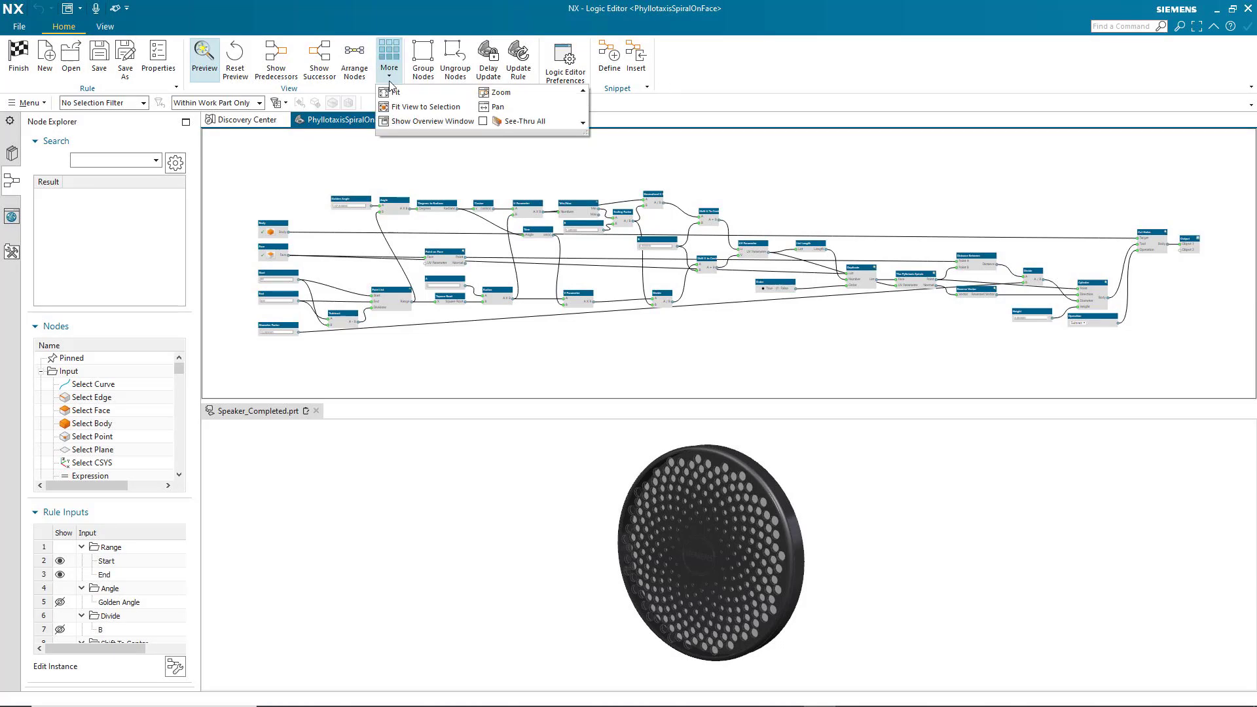
left_click(409, 121)
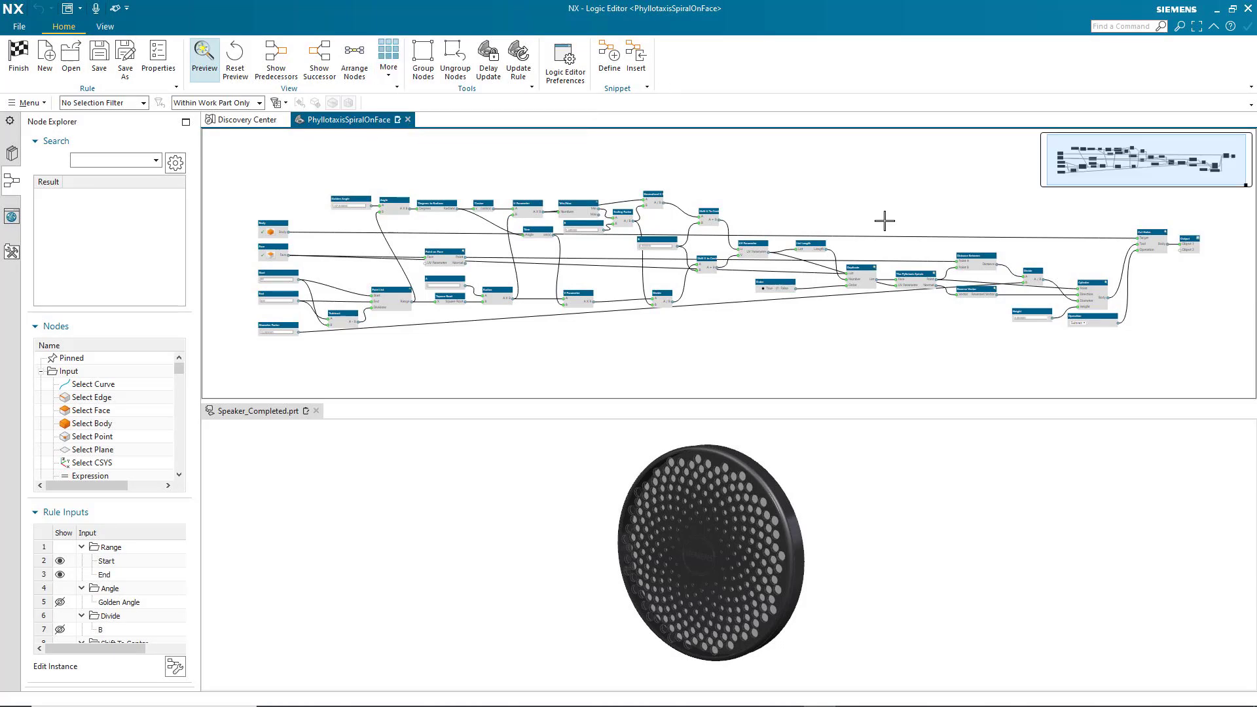
mouse_move(1202, 159)
left_mouse_down()
mouse_move(1073, 165)
mouse_move(1224, 150)
left_mouse_up()
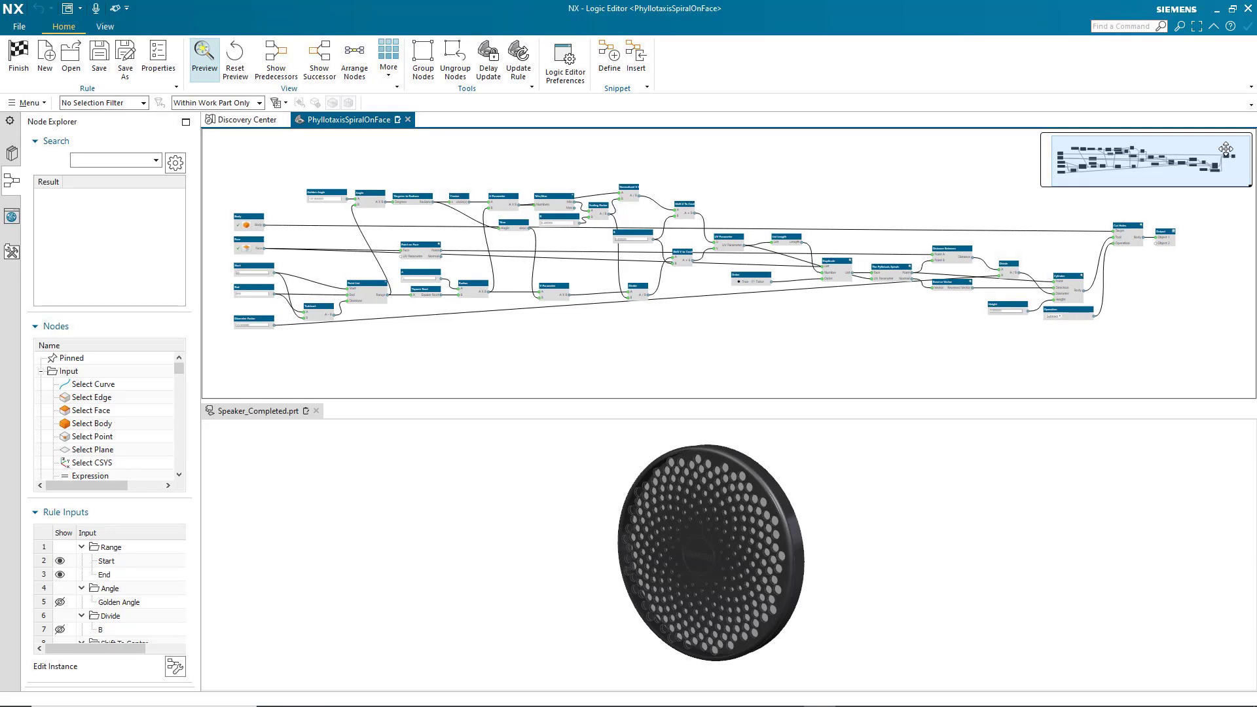
scroll(1224, 143, "up", 2)
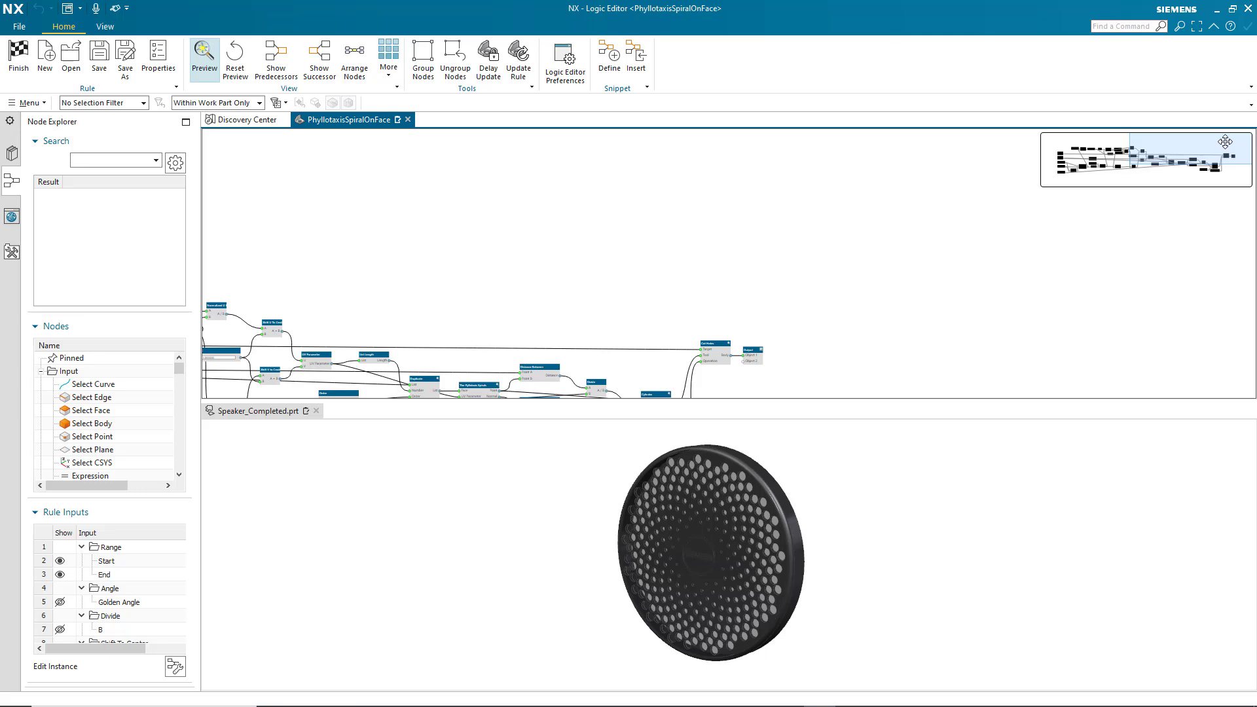
left_click(1057, 151)
left_click(1084, 181)
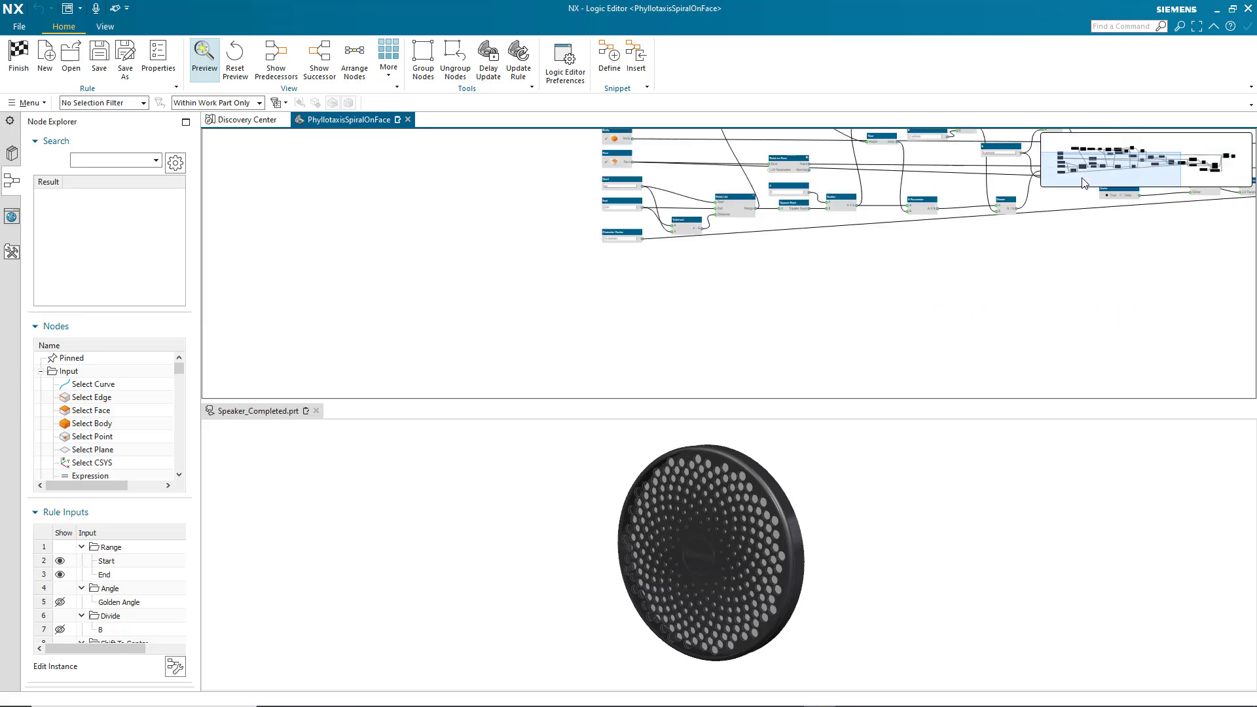
left_click(1236, 188)
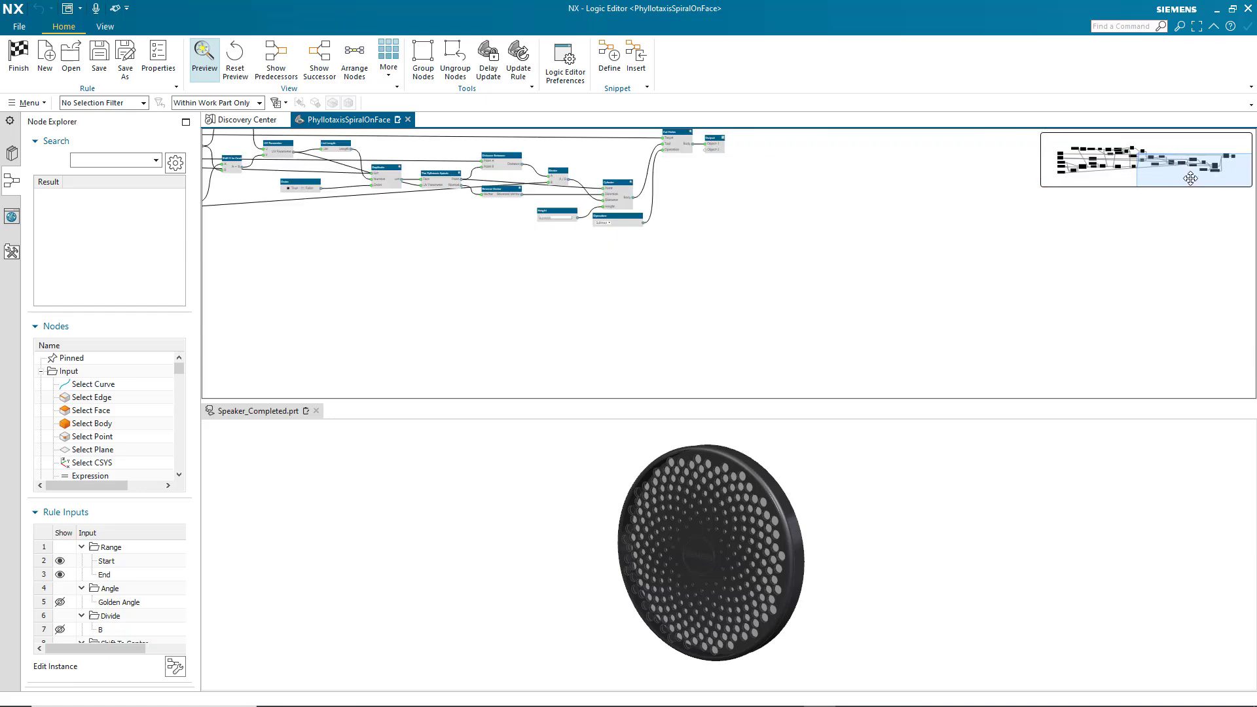
left_click(1179, 171)
left_click_drag(1179, 172, 1086, 150)
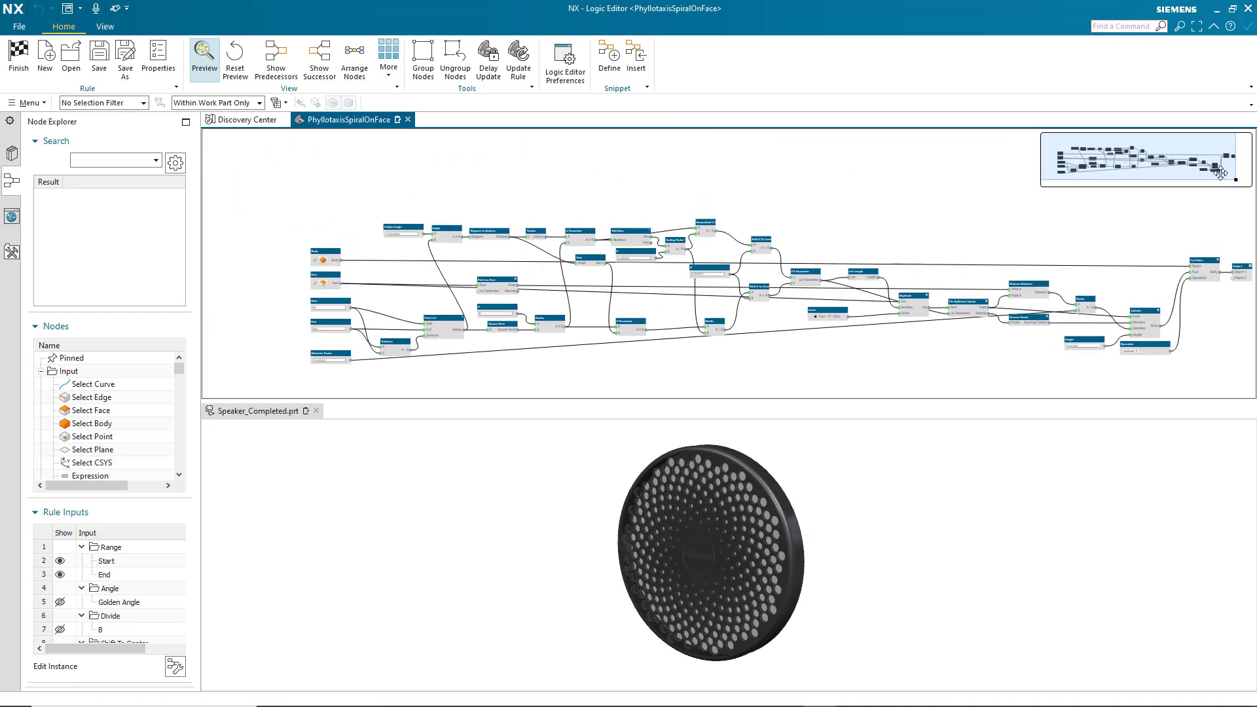
Examine the nodes around Cylinder and Sine close up through the overview, and fit the whole rule in view.
left_click_drag(1235, 180, 1142, 166)
scroll(1118, 171, "up", 5)
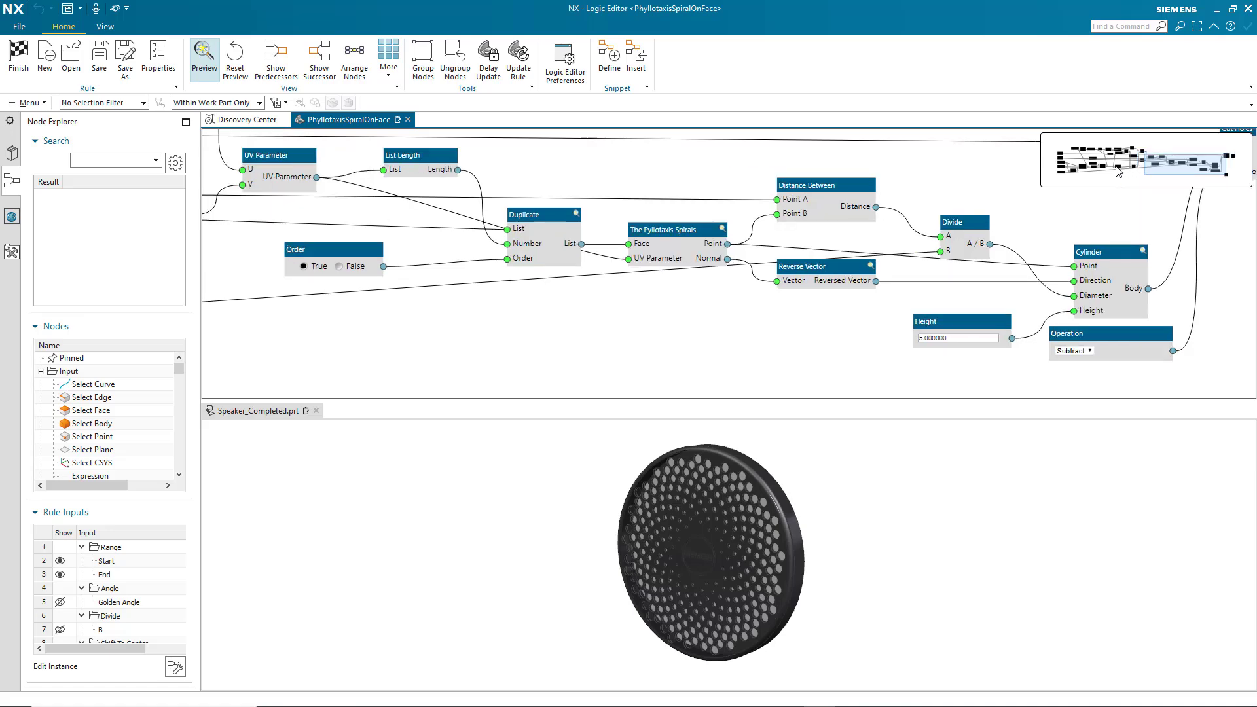
left_click_drag(1166, 161, 1085, 163)
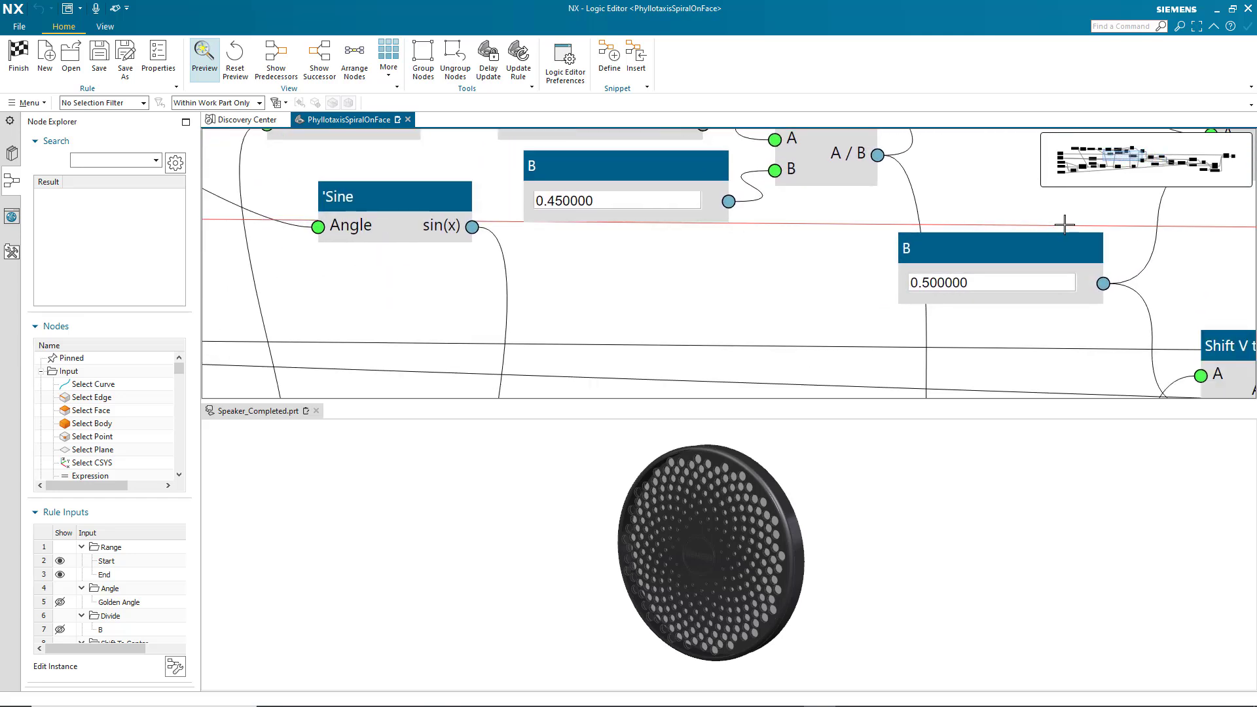
key("ctrl+f")
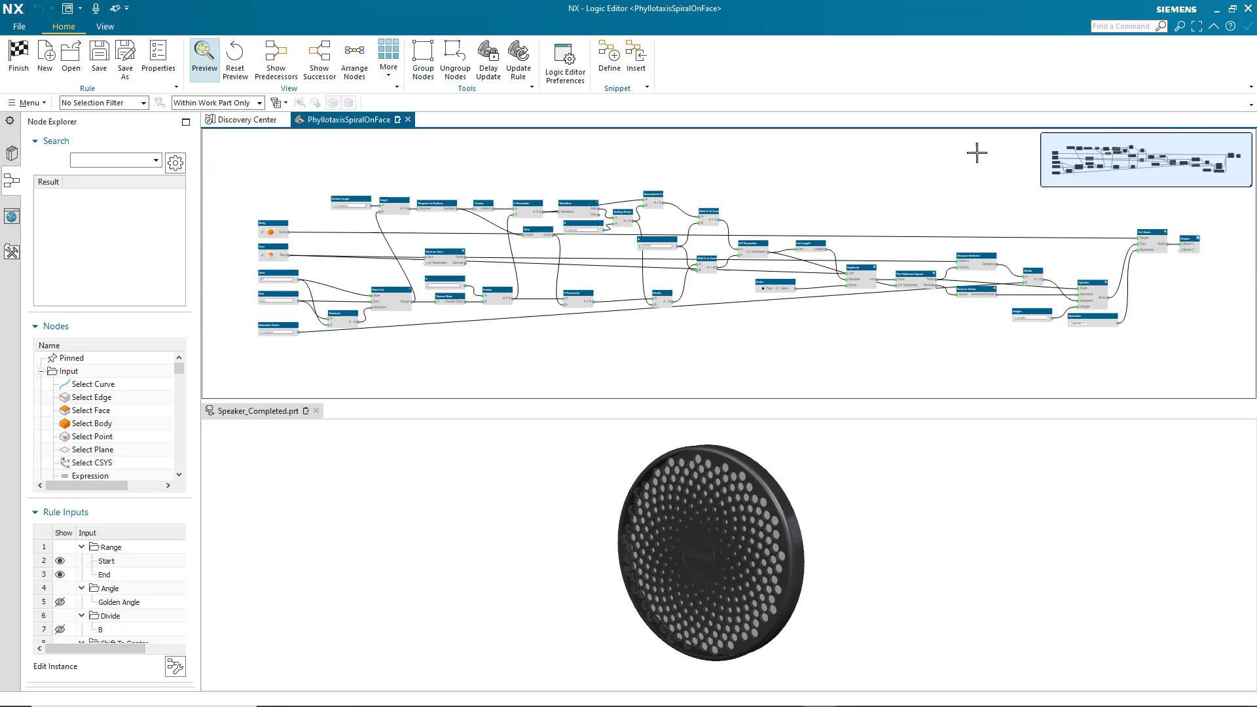